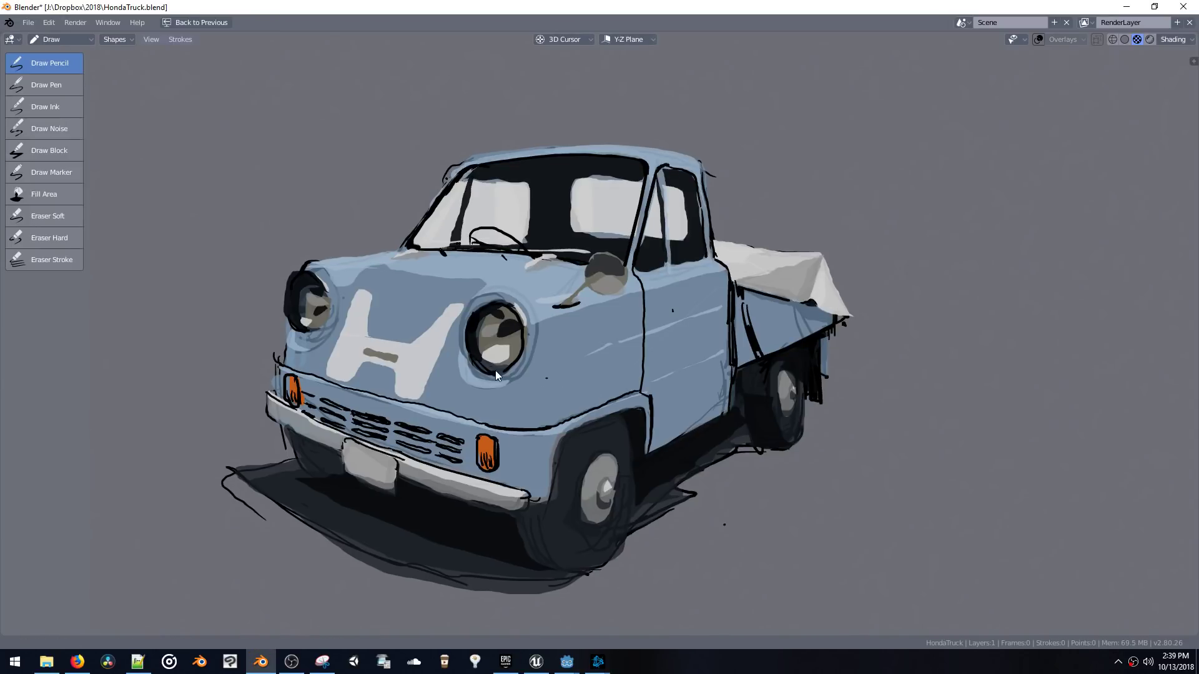
# Open the Grease Pencil material and layer popup and make MG the active layer.
pyautogui.keyDown('shift'); pyautogui.moveTo(496, 370); pyautogui.dragTo(526, 343, button='middle'); pyautogui.keyUp('shift')
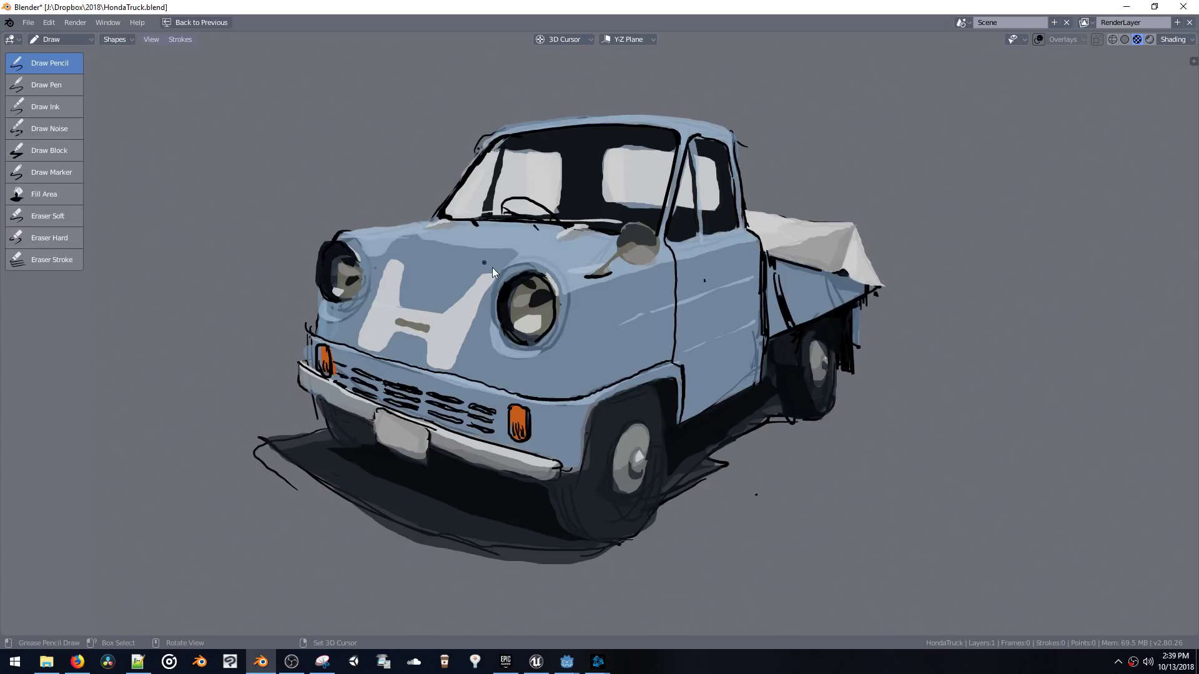
pyautogui.keyDown('shift'); pyautogui.moveTo(350, 211); pyautogui.dragTo(323, 232, button='middle'); pyautogui.keyUp('shift')
pyautogui.press('w')
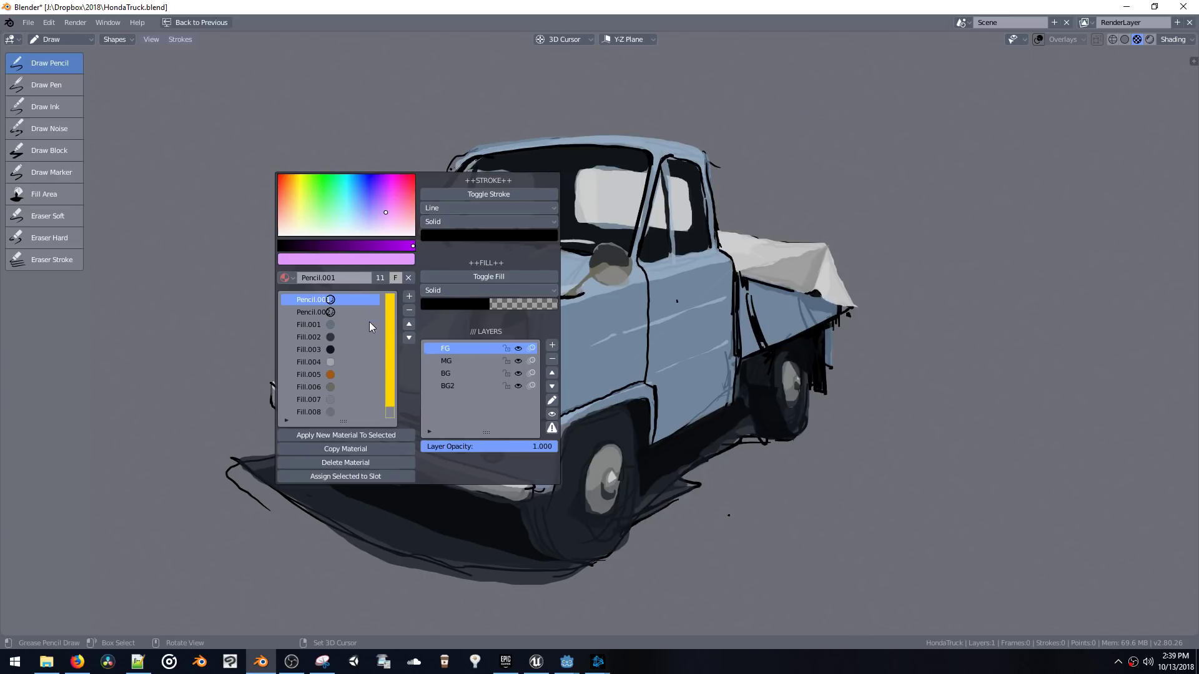
pyautogui.click(463, 363)
pyautogui.click(463, 373)
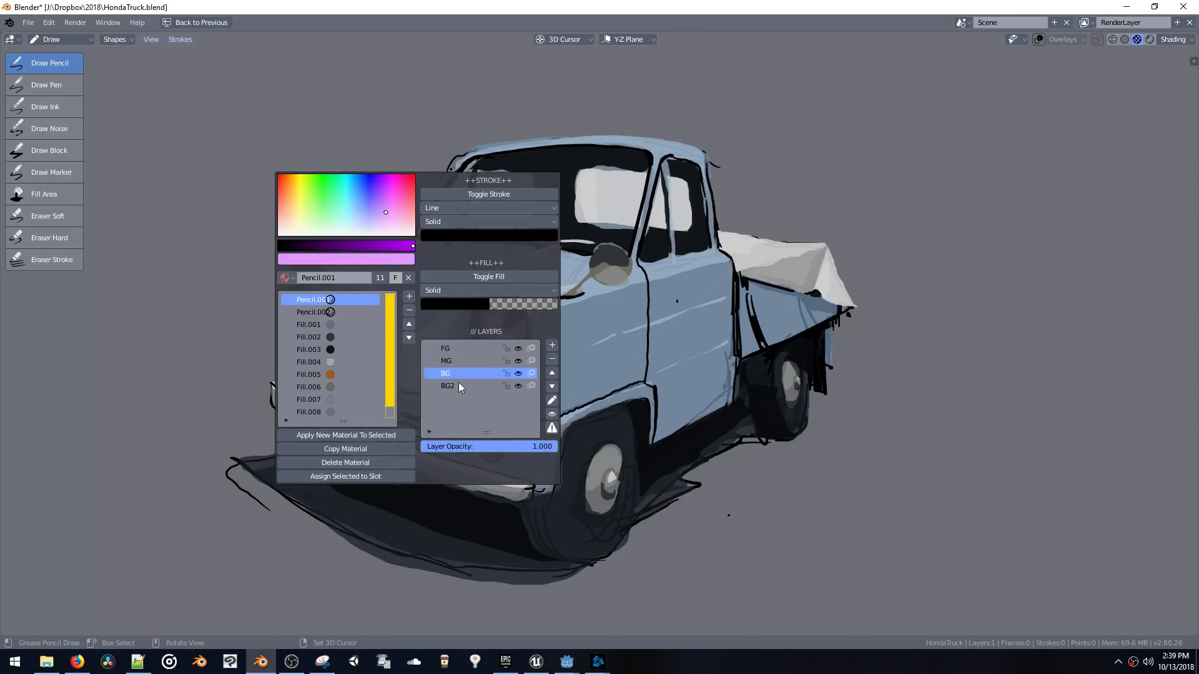
pyautogui.click(458, 382)
pyautogui.click(458, 372)
pyautogui.click(459, 361)
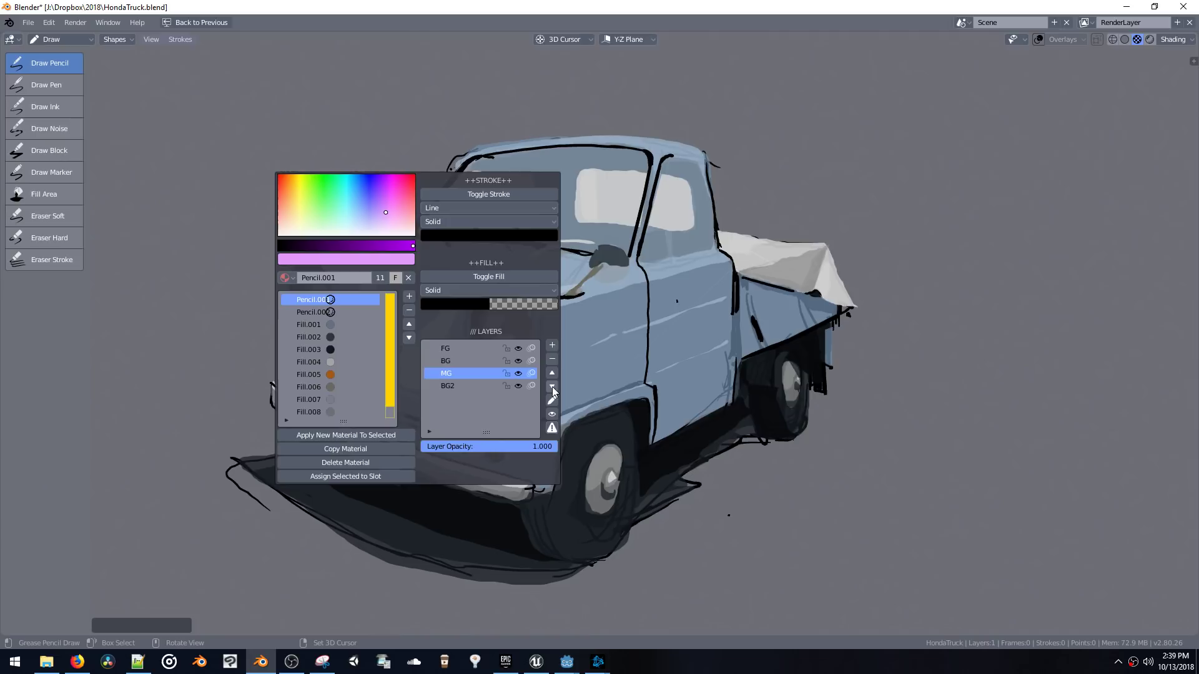
# Try reordering the MG layer in the stack, then return it to its place directly below FG.
pyautogui.click(551, 374)
pyautogui.click(552, 386)
pyautogui.click(552, 374)
pyautogui.click(552, 386)
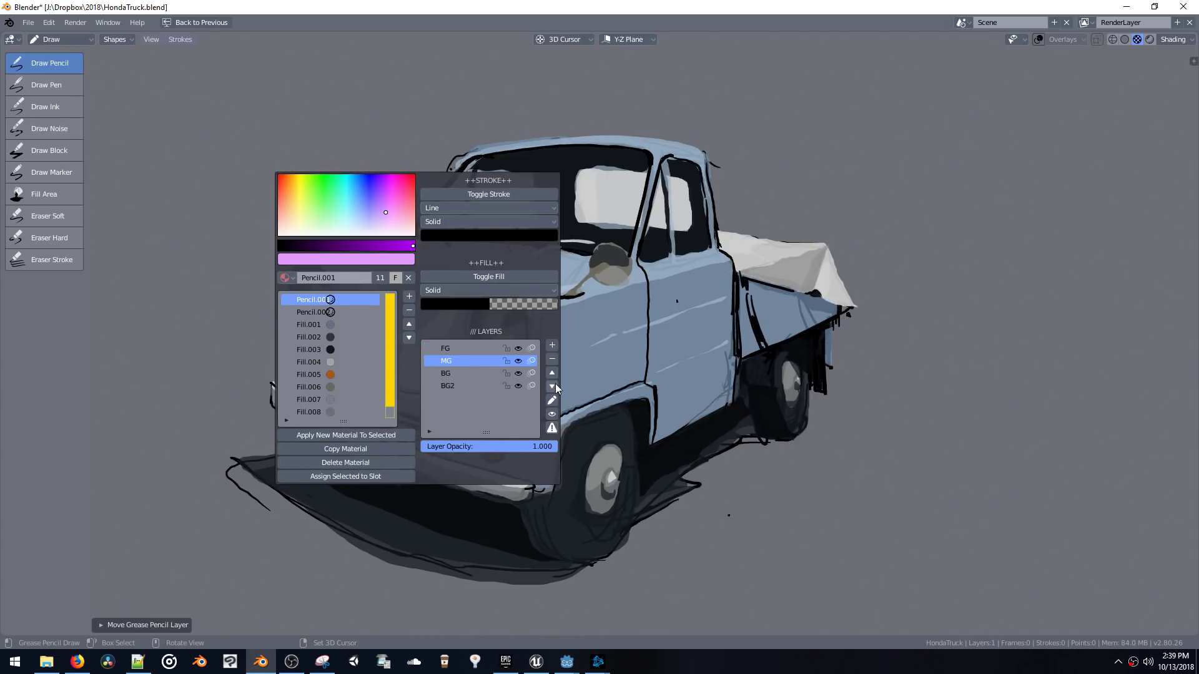
# Select the Fill.005 material and draw a freeform orange filled shape in the empty space behind the truck.
pyautogui.click(333, 315)
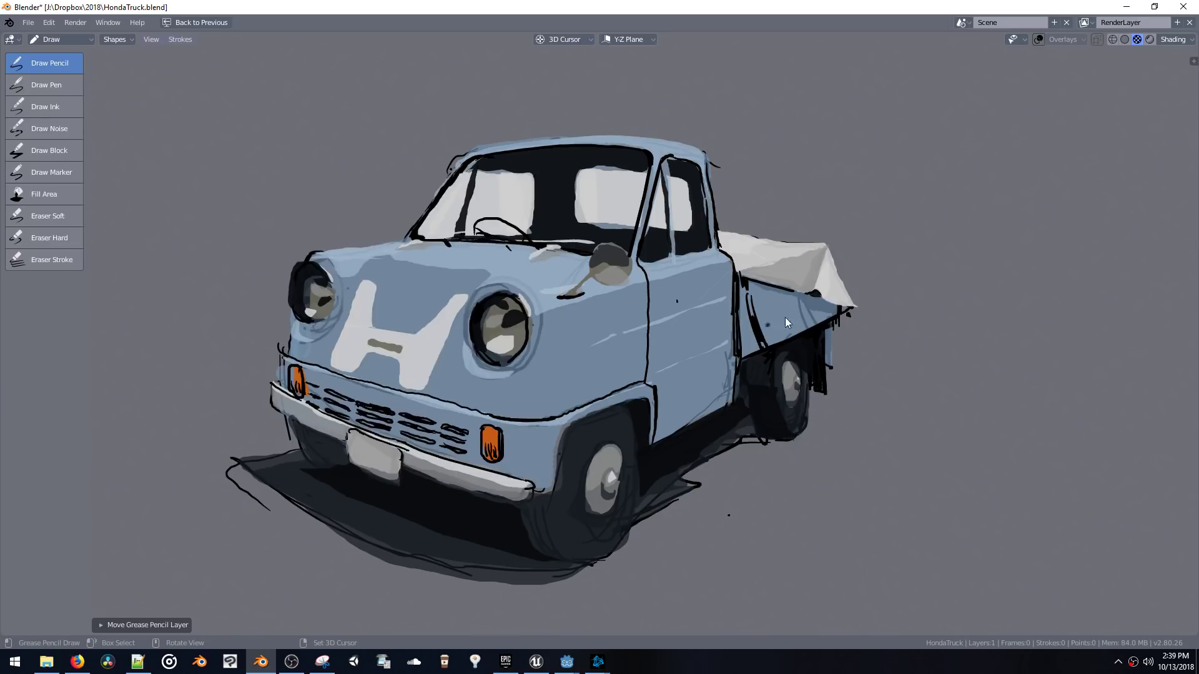
pyautogui.hotkey('shift', 'w')
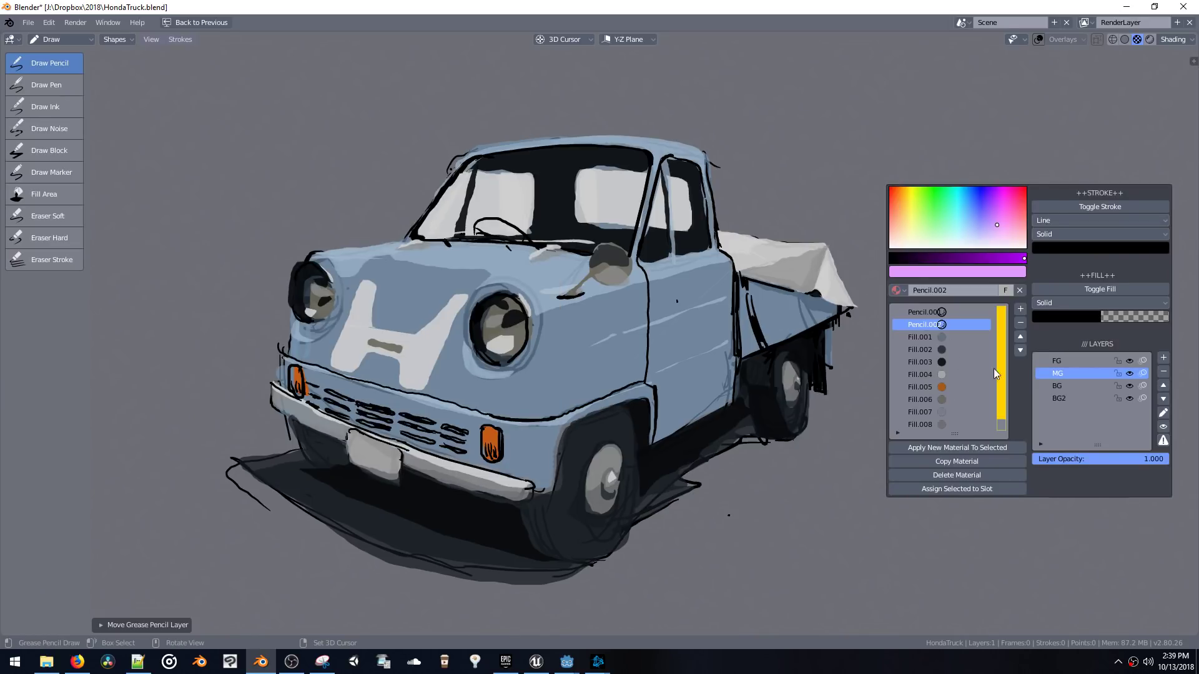
pyautogui.moveTo(999, 357); pyautogui.dragTo(999, 396)
pyautogui.click(924, 313)
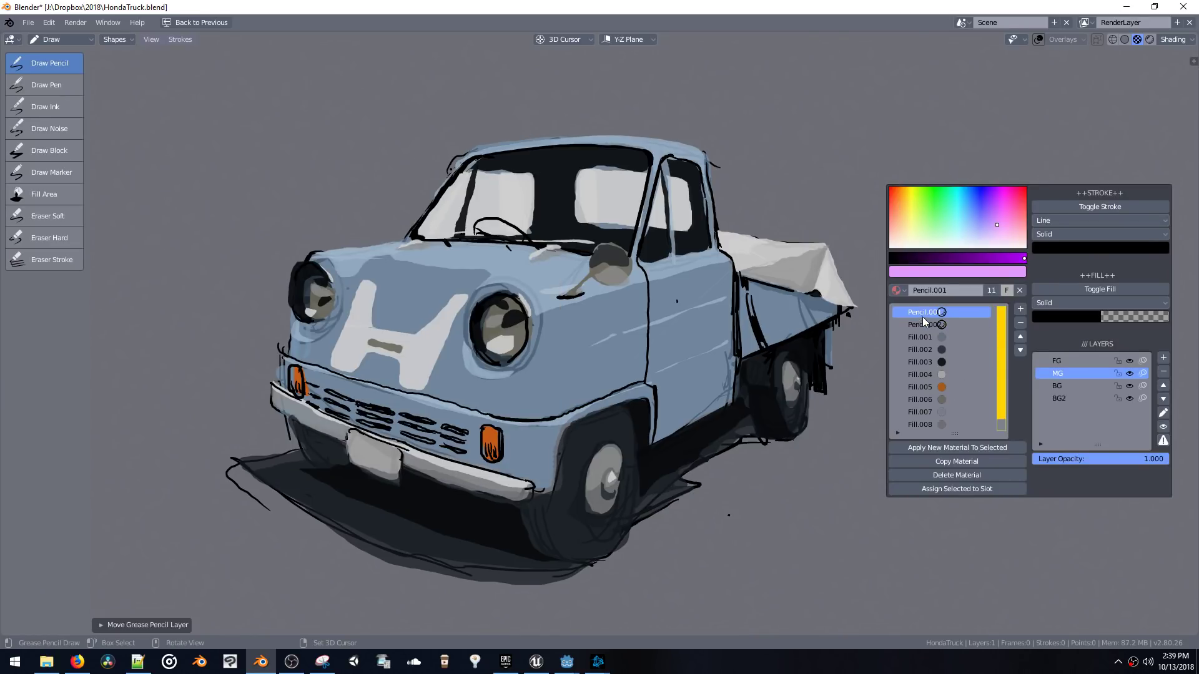
pyautogui.click(924, 352)
pyautogui.click(924, 388)
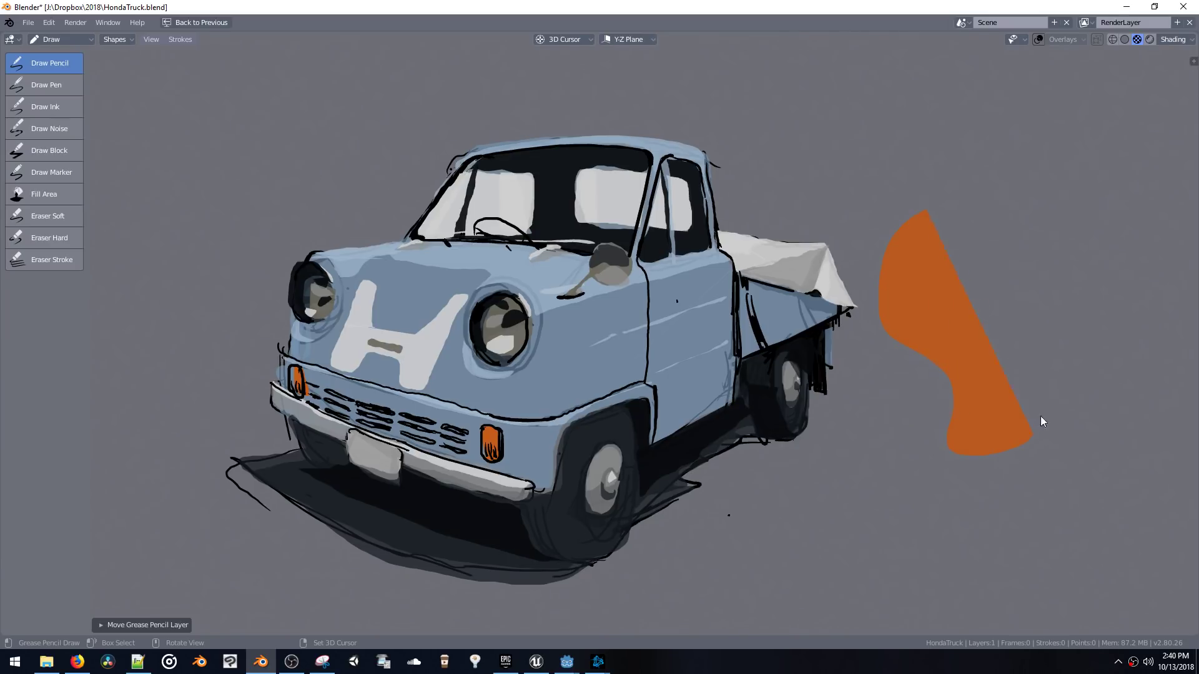
pyautogui.moveTo(1041, 423); pyautogui.dragTo(999, 180)
# Change the fill color of the Fill.005 material to a more yellowish orange.
pyautogui.press('w')
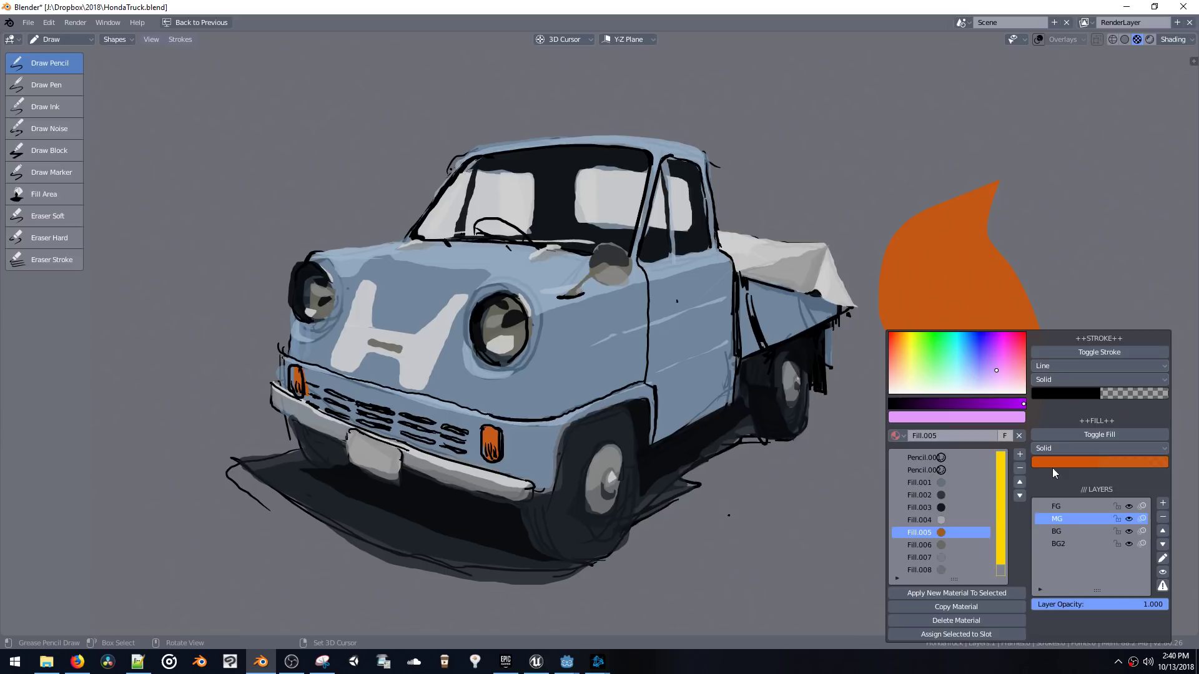
pyautogui.click(1054, 465)
pyautogui.moveTo(1108, 316); pyautogui.dragTo(1066, 271)
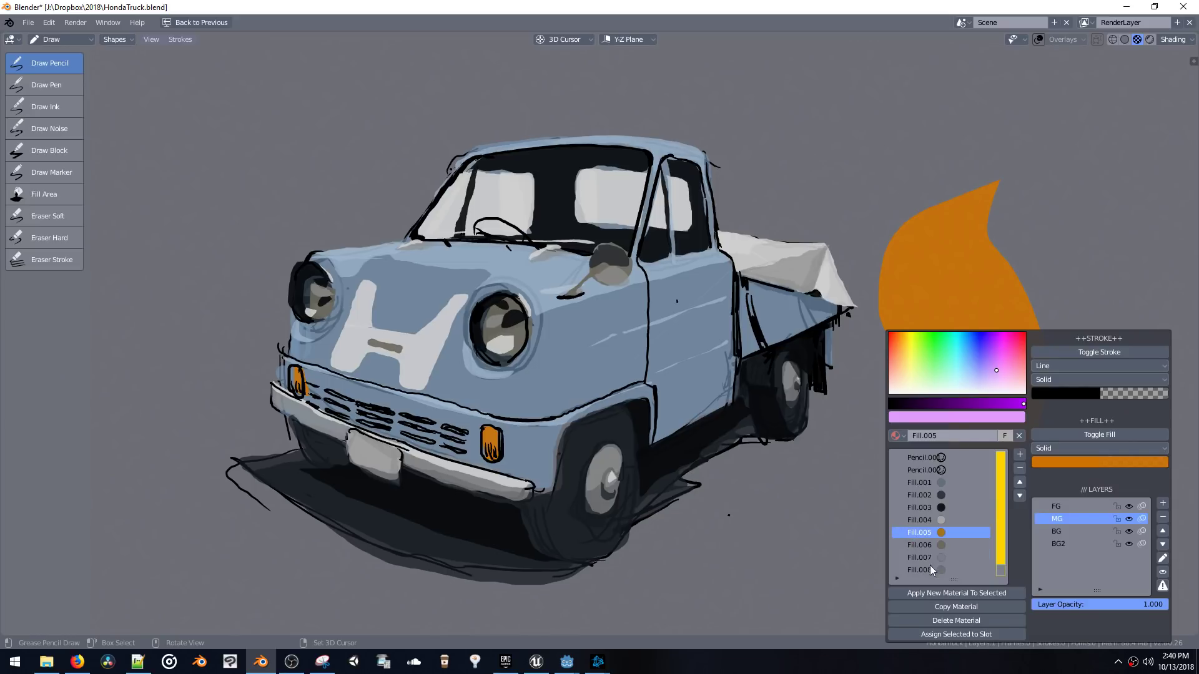
# Copy the Fill.005 material, make the copy's fill green and draw a filled shape overlapping the top of the orange one.
pyautogui.click(944, 608)
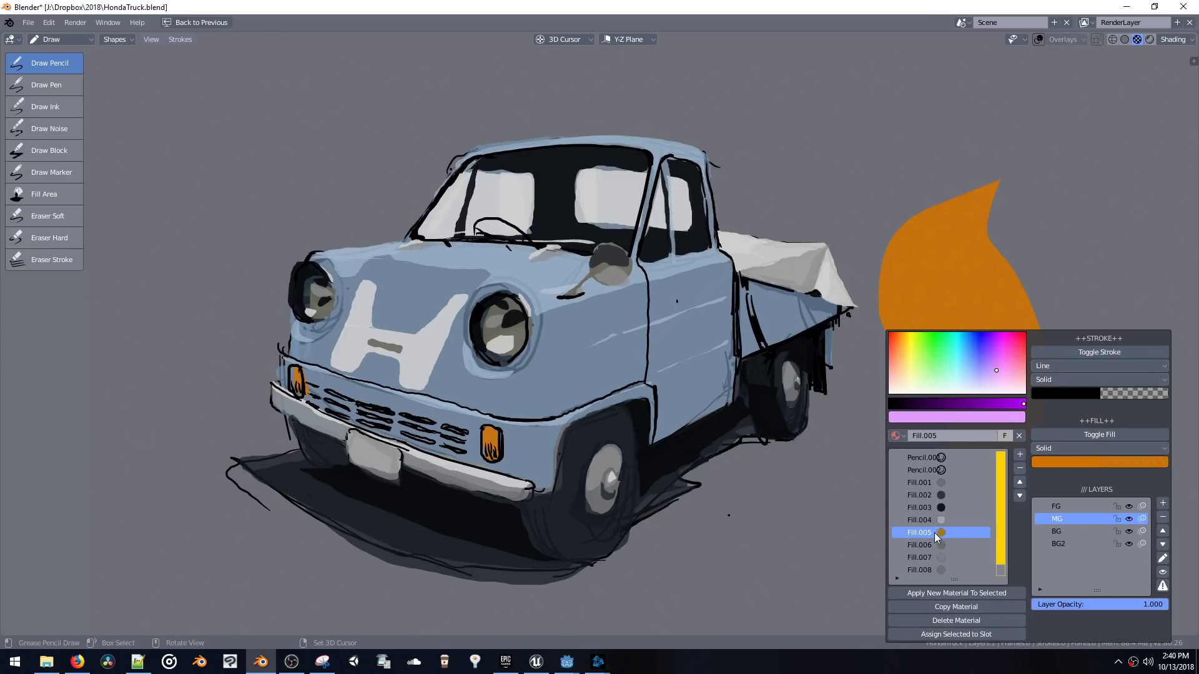
pyautogui.click(939, 607)
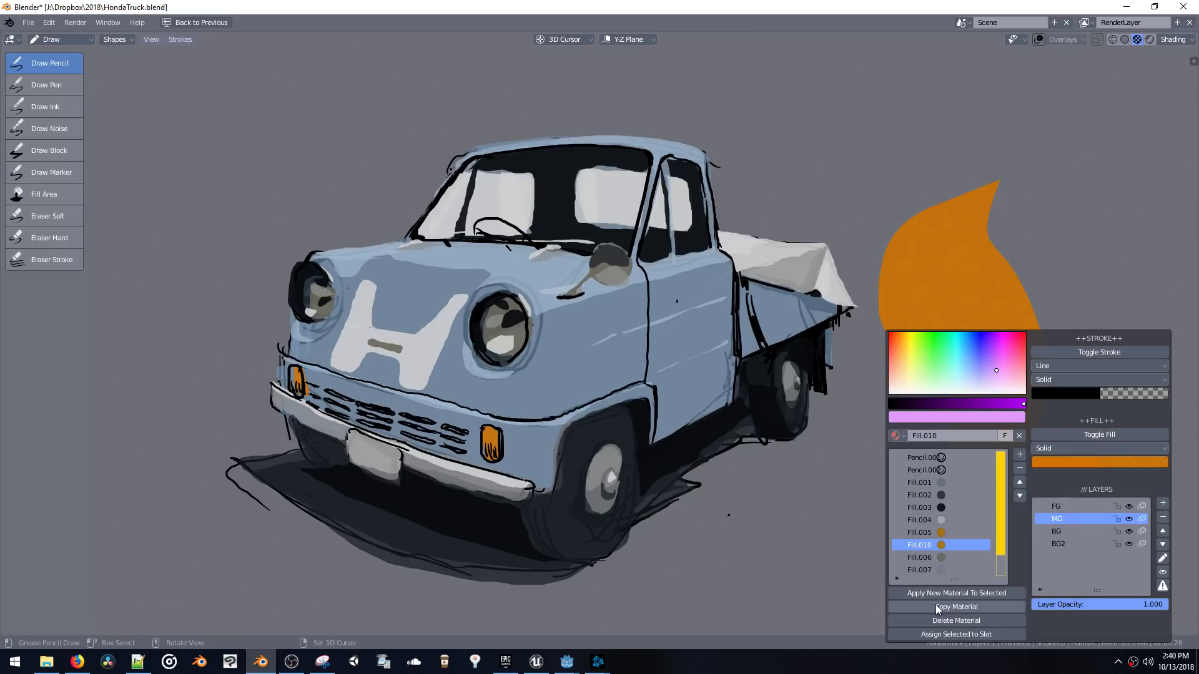
pyautogui.click(1072, 462)
pyautogui.moveTo(1119, 287); pyautogui.dragTo(1092, 277)
pyautogui.click(1080, 464)
pyautogui.moveTo(912, 129)
pyautogui.mouseDown()
pyautogui.moveTo(987, 321)
pyautogui.moveTo(949, 88)
pyautogui.mouseUp()
# Copy the green material, change the copy's fill to a light tan and draw a filled shape over the orange one.
pyautogui.hotkey('shift', 'q')
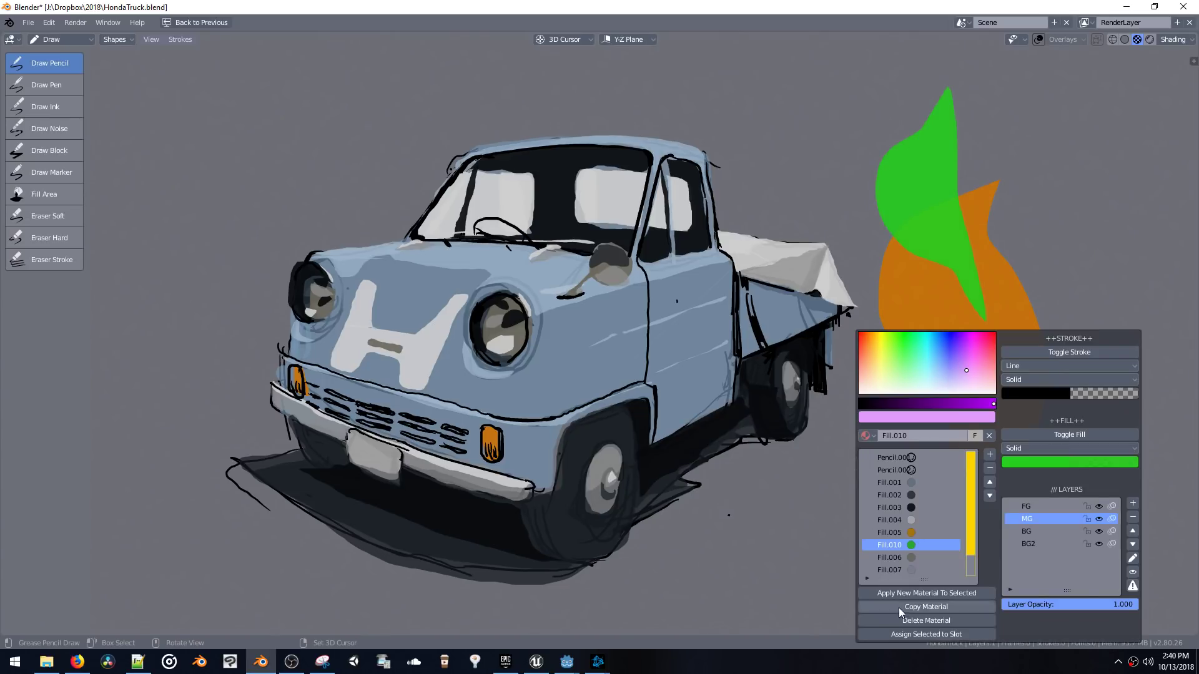
pyautogui.click(903, 609)
pyautogui.click(901, 608)
pyautogui.click(1035, 463)
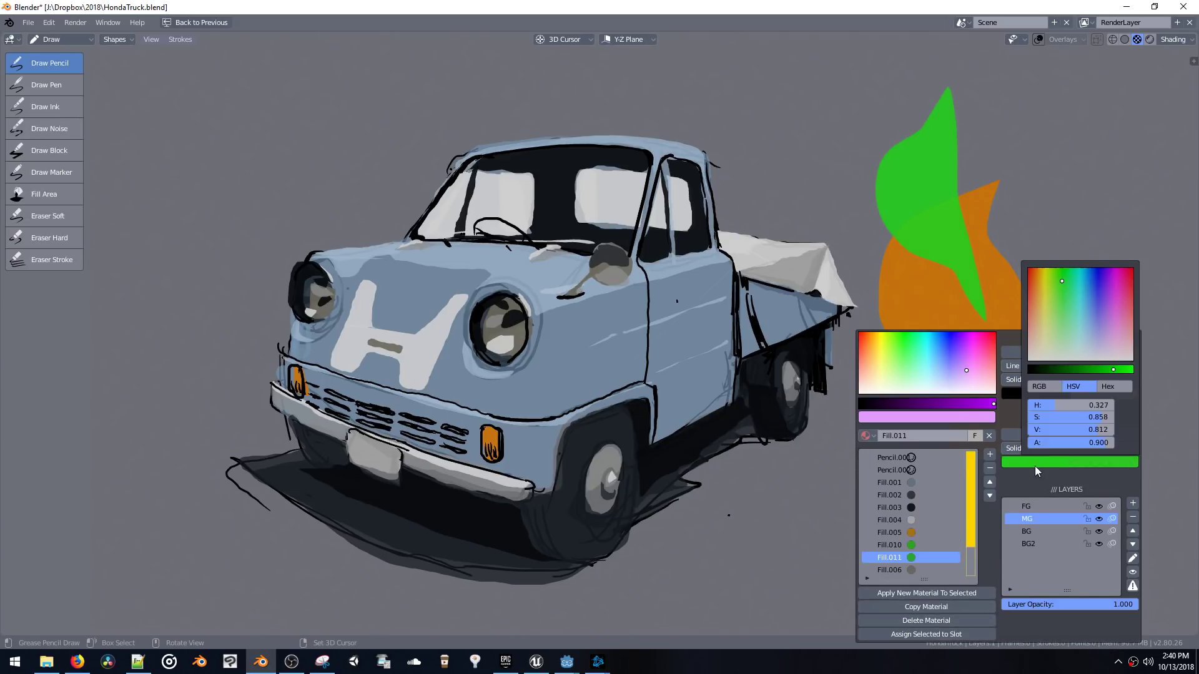
pyautogui.click(1046, 324)
pyautogui.moveTo(882, 374)
pyautogui.mouseDown()
pyautogui.moveTo(968, 318)
pyautogui.moveTo(927, 181)
pyautogui.mouseUp()
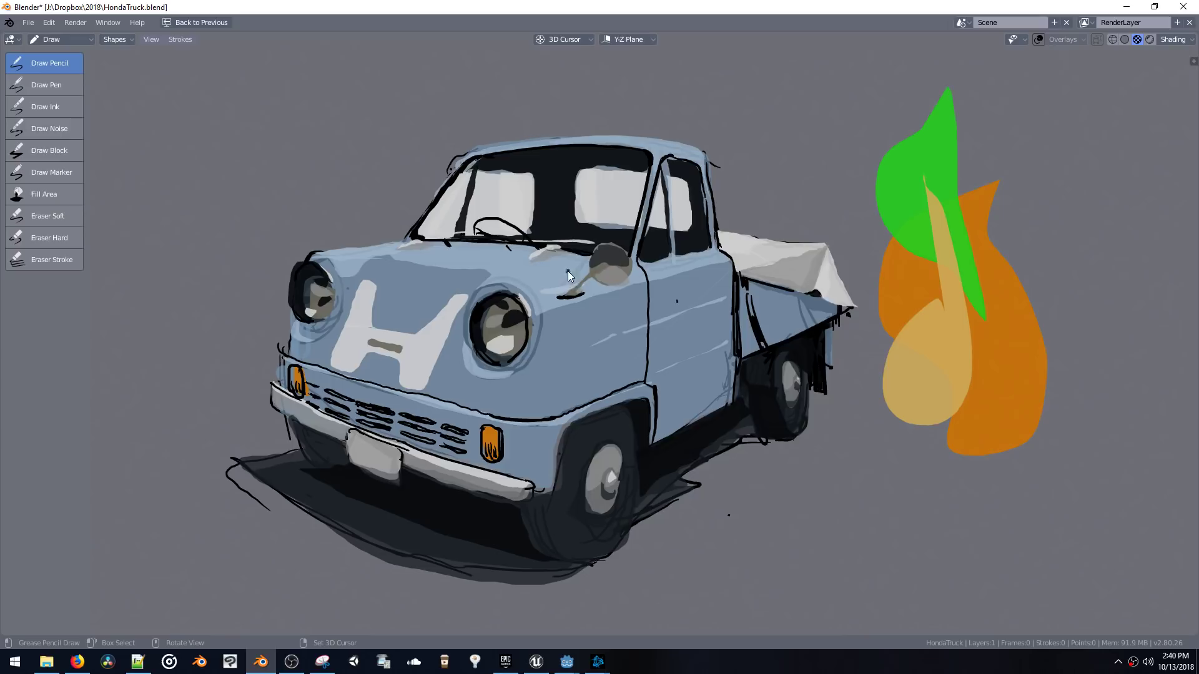
# Copy the Pencil.001 material, set the copy's stroke color to red and draw a scribble above the truck's hood.
pyautogui.press('w')
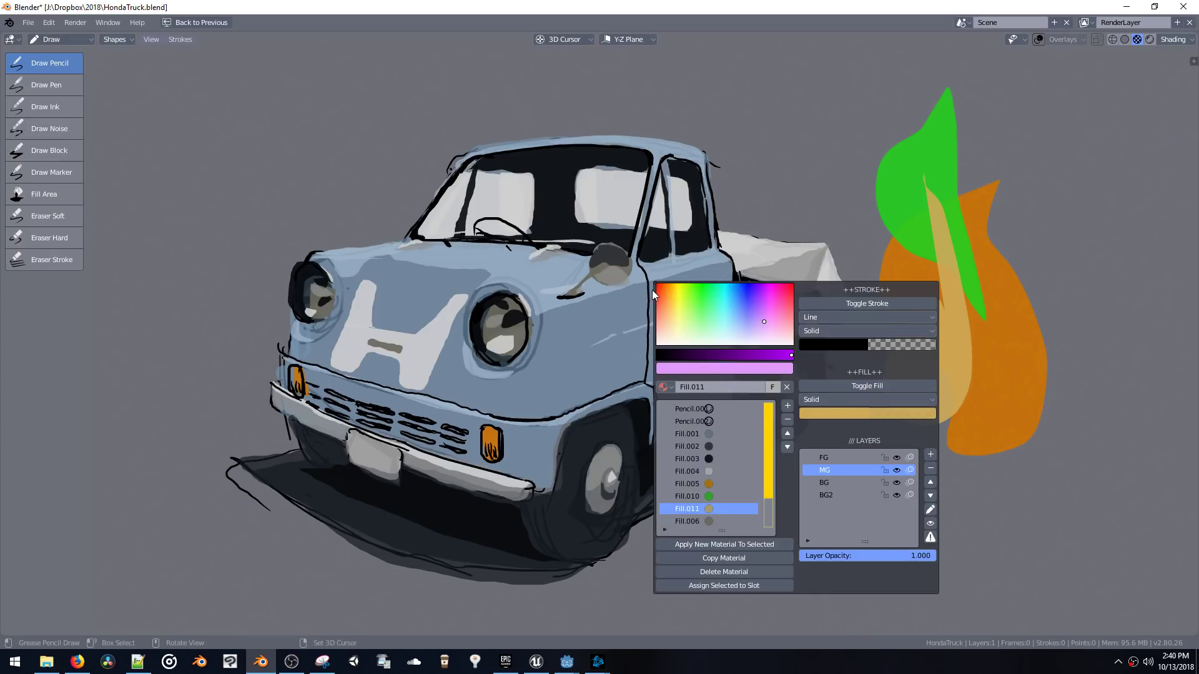
pyautogui.click(697, 409)
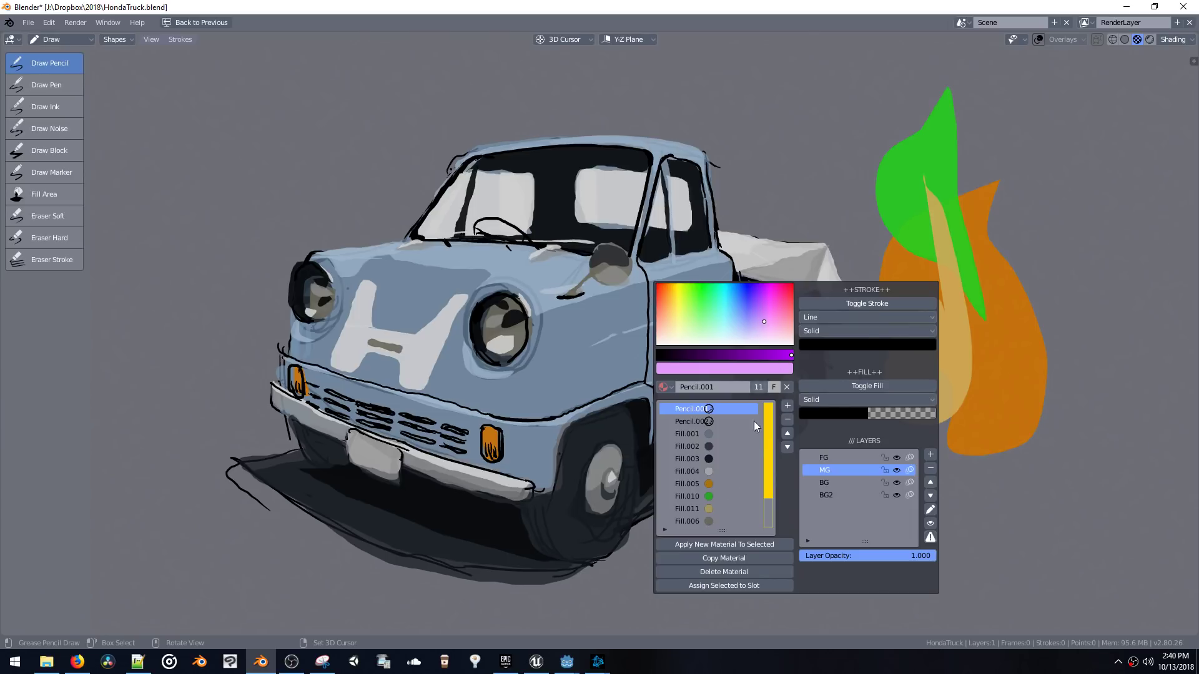
pyautogui.click(710, 556)
pyautogui.click(834, 344)
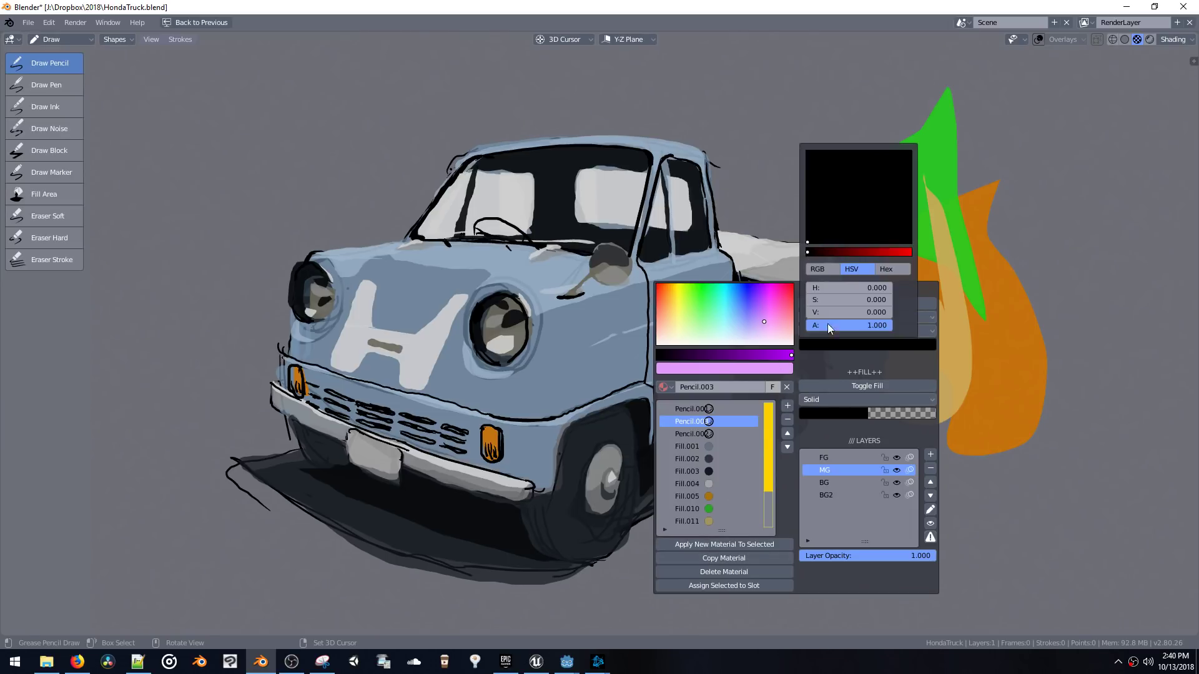
pyautogui.moveTo(882, 252); pyautogui.dragTo(893, 252)
pyautogui.moveTo(853, 189); pyautogui.dragTo(808, 149)
pyautogui.moveTo(364, 82)
pyautogui.mouseDown()
pyautogui.moveTo(268, 118)
pyautogui.moveTo(378, 157)
pyautogui.moveTo(280, 151)
pyautogui.mouseUp()
# Copy the red pencil material, set its stroke to purple (H 0.798, S 0.724, V 0.815) and draw a looping scribble beside the red one.
pyautogui.press('w')
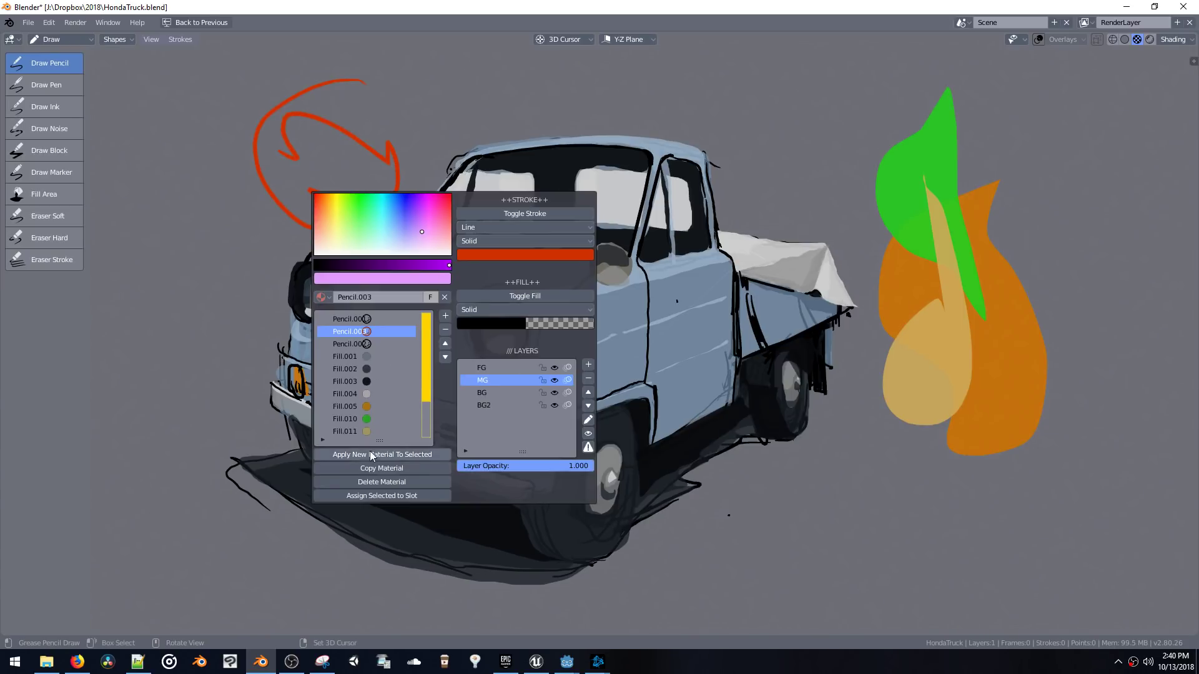
pyautogui.click(370, 470)
pyautogui.click(483, 250)
pyautogui.moveTo(541, 121); pyautogui.dragTo(544, 83)
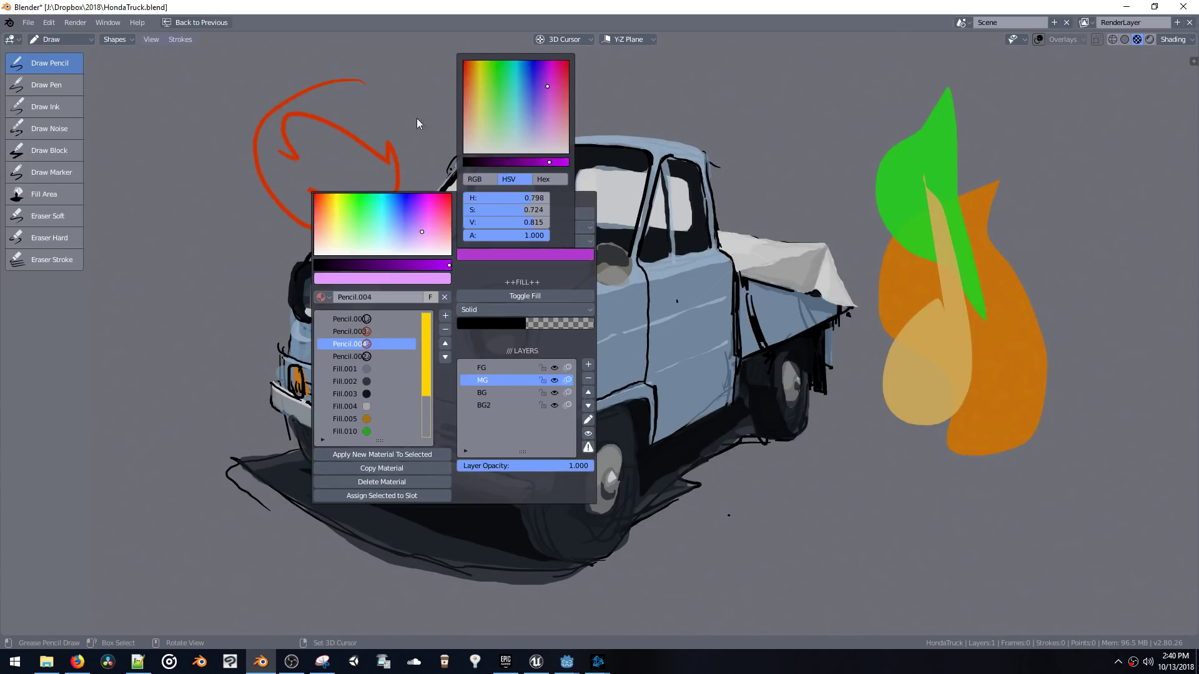
pyautogui.moveTo(289, 116); pyautogui.dragTo(194, 204)
pyautogui.moveTo(152, 448); pyautogui.dragTo(249, 401)
# Toggle the purple pencil material's stroke off and back on.
pyautogui.press('w')
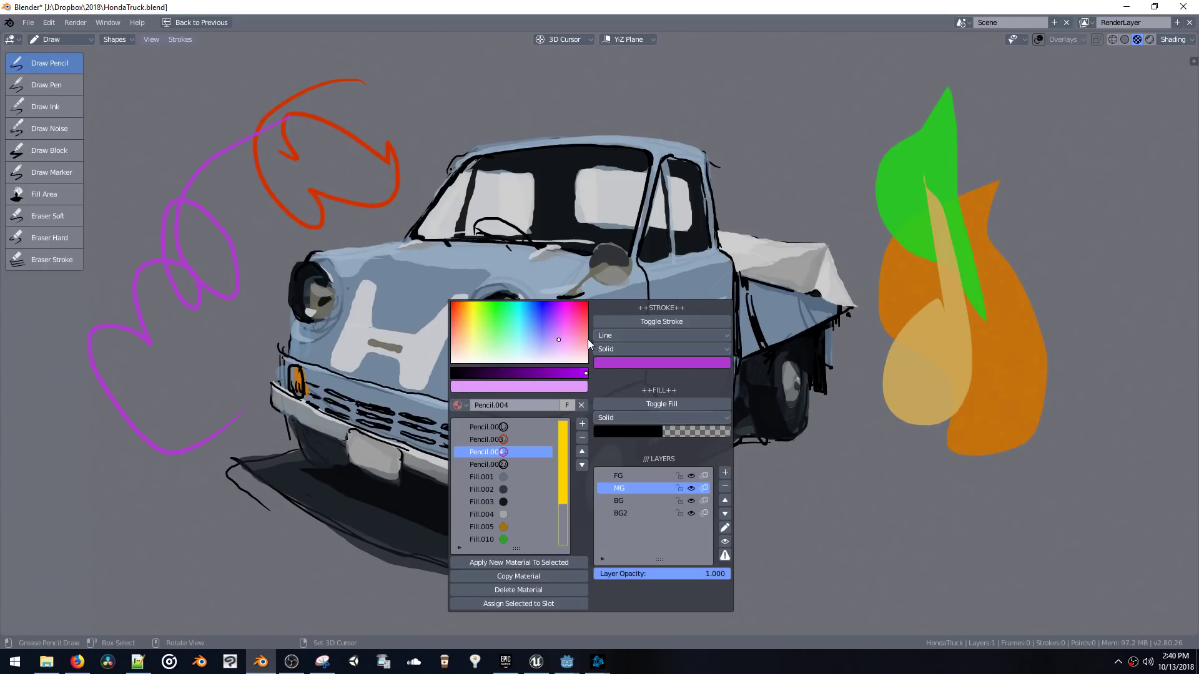
pyautogui.click(659, 317)
pyautogui.click(657, 317)
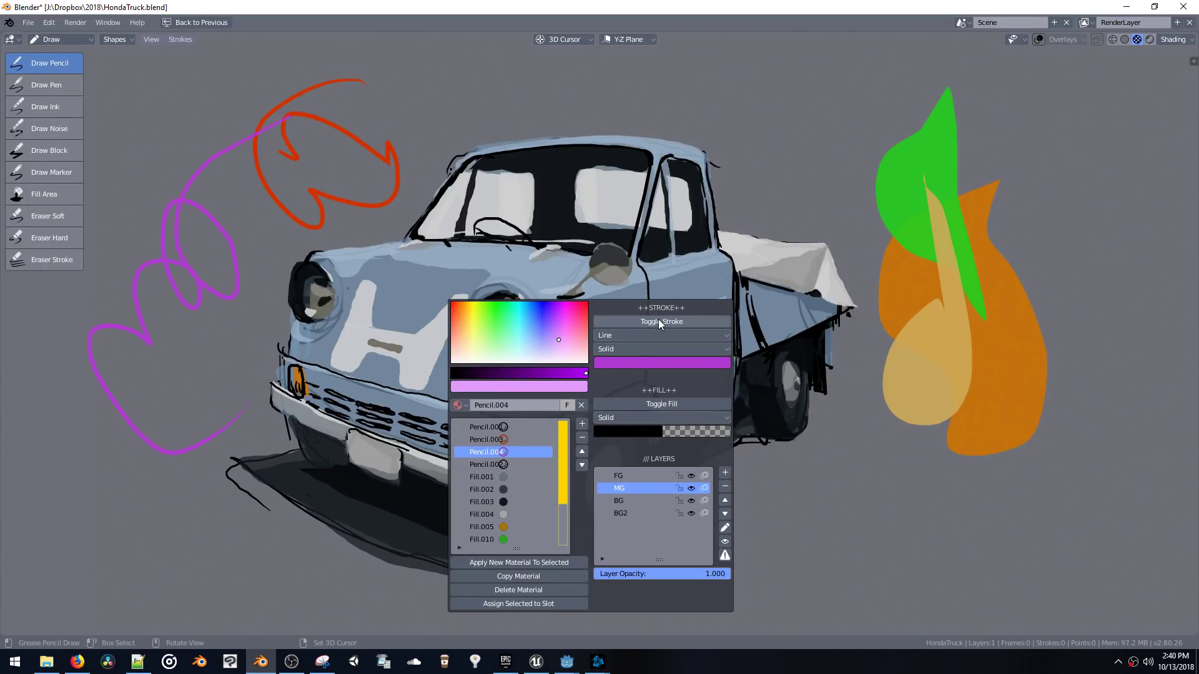
pyautogui.click(658, 319)
pyautogui.click(657, 319)
# Toggle the purple pencil material's fill on and off to preview the black fill.
pyautogui.click(647, 402)
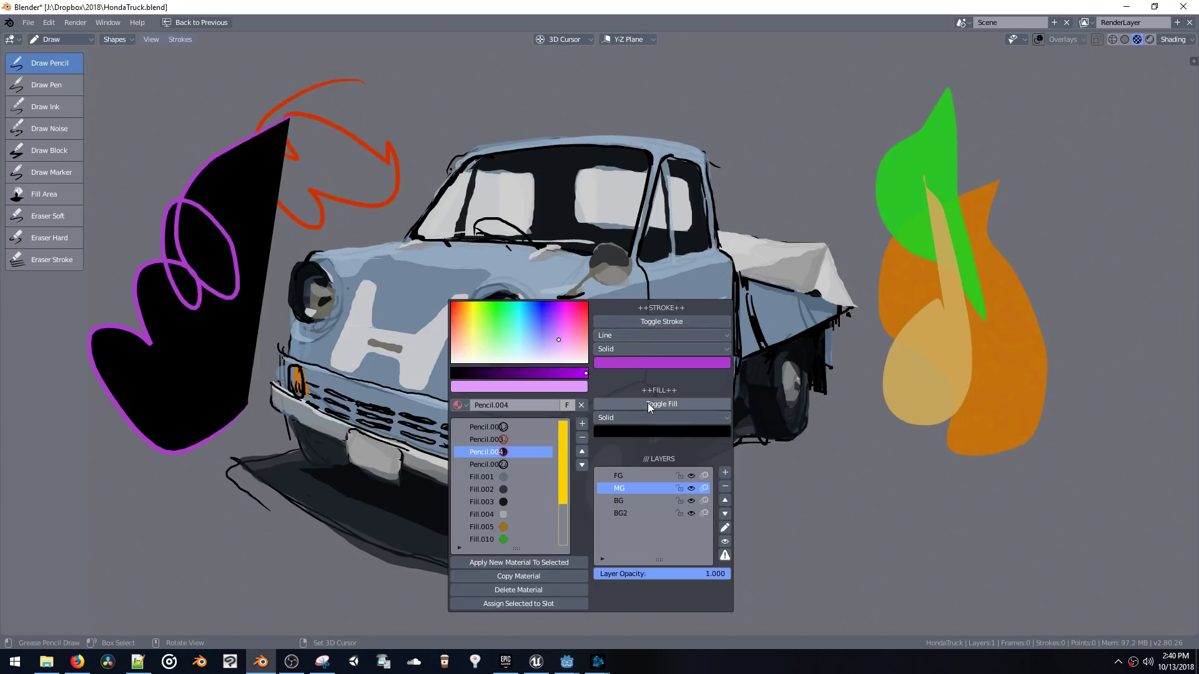
pyautogui.click(646, 403)
pyautogui.click(647, 402)
pyautogui.click(647, 403)
# Set the purple pencil material's fill color to magenta with H 0.833, S 0.904 and V 0.786.
pyautogui.click(638, 433)
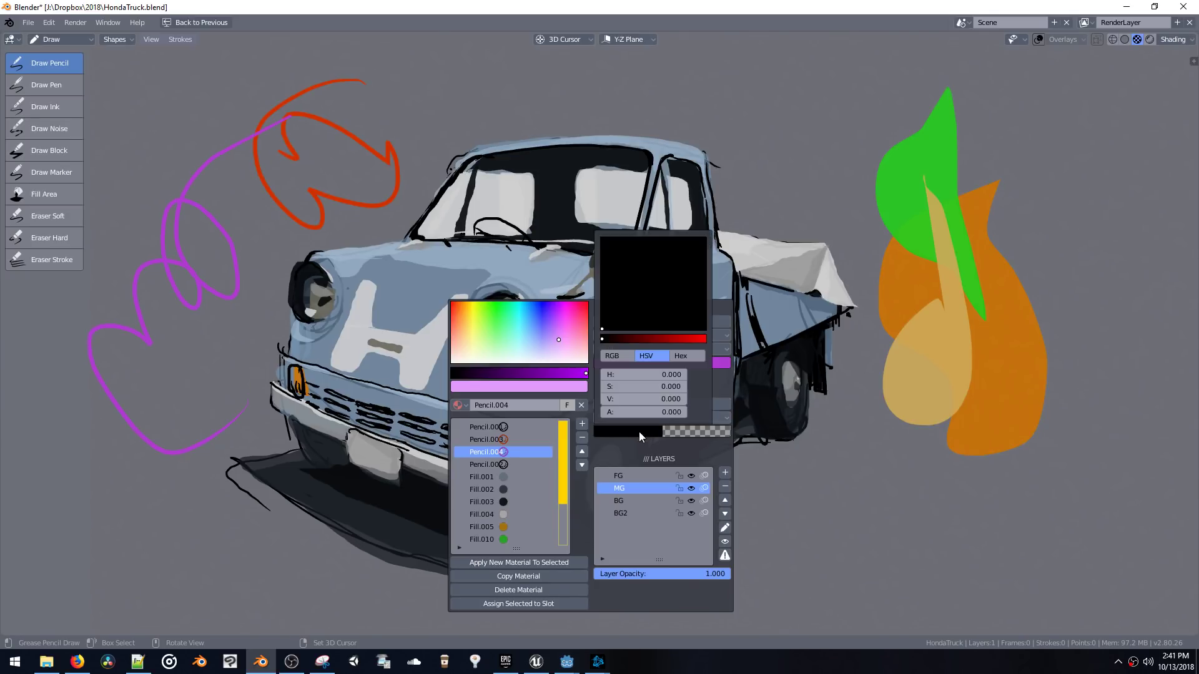
pyautogui.click(682, 338)
pyautogui.click(688, 247)
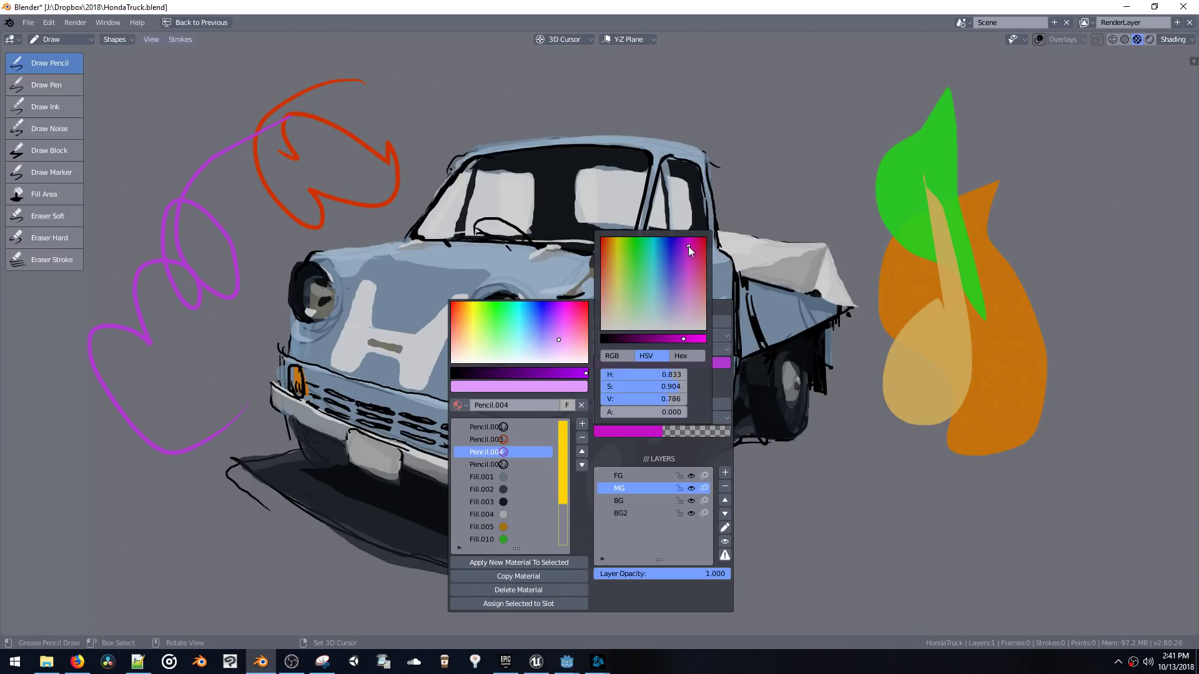
# Toggle the magenta fill of the purple pencil material on and off, leaving it off.
pyautogui.press('w')
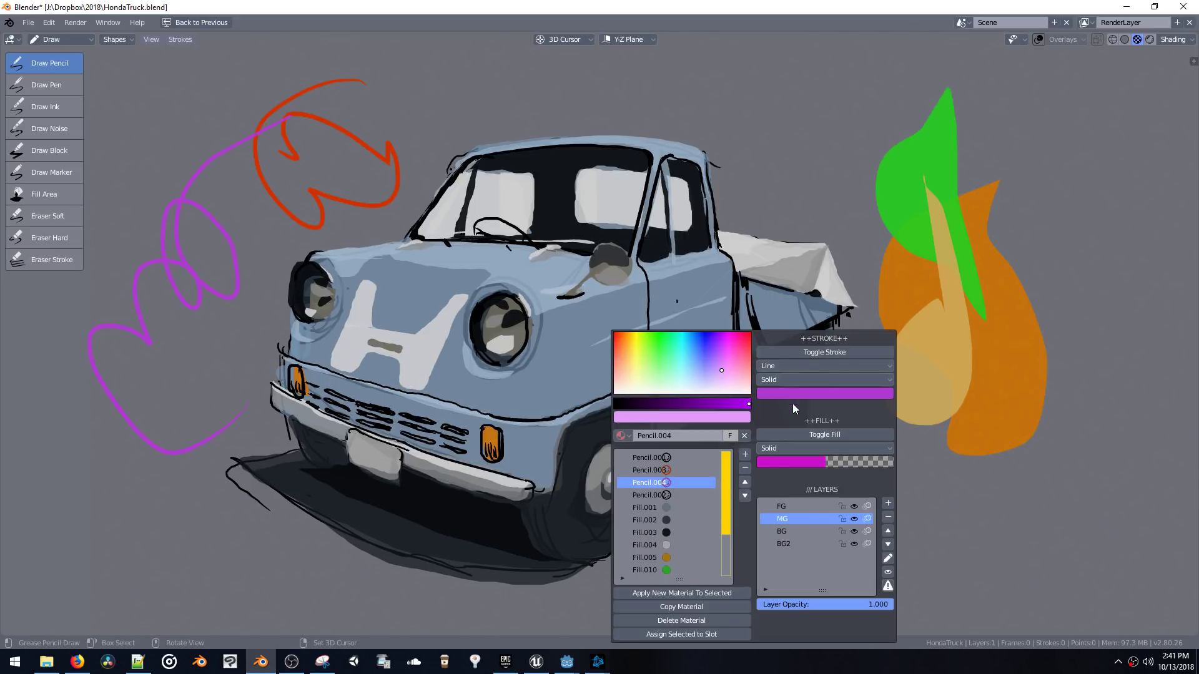
pyautogui.click(808, 433)
pyautogui.click(808, 432)
pyautogui.click(805, 430)
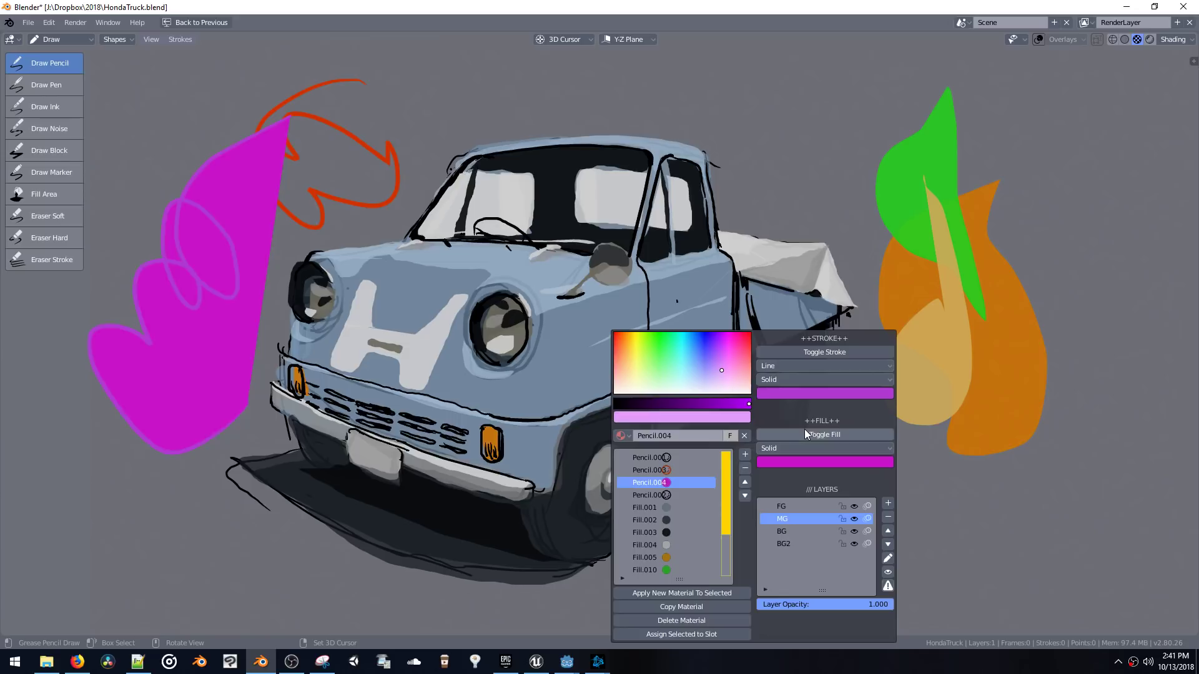
pyautogui.click(805, 429)
# Browse the pencil and fill materials and make Fill.001 the active material.
pyautogui.click(646, 497)
pyautogui.click(646, 568)
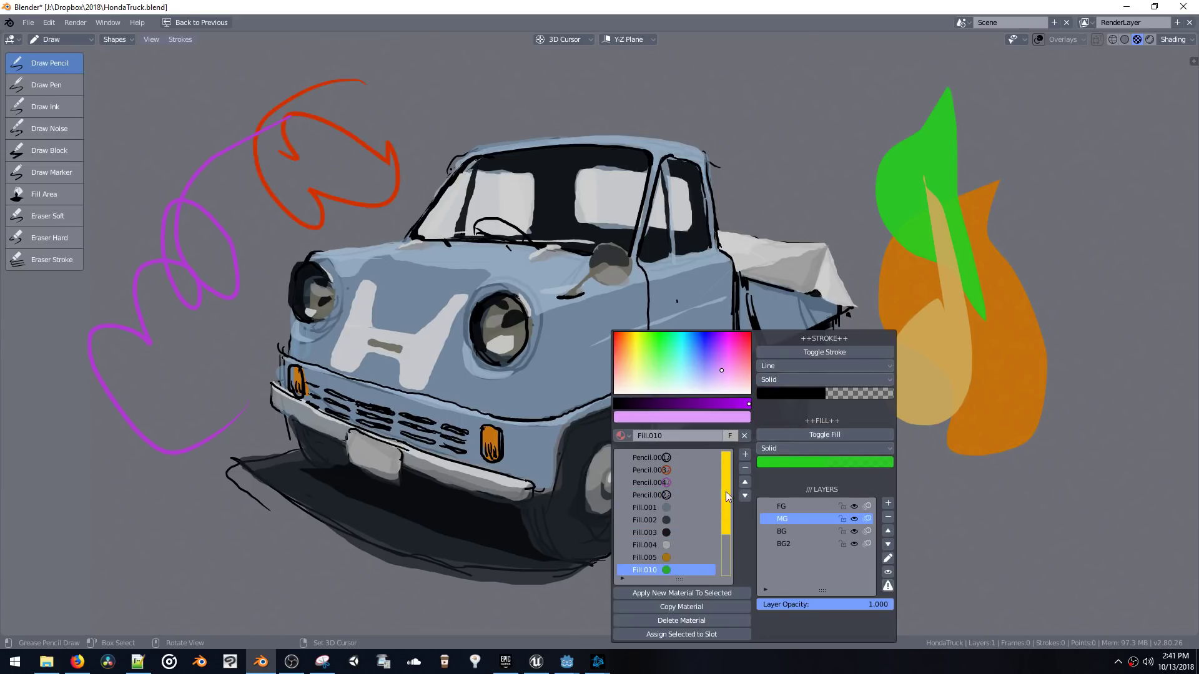
pyautogui.click(658, 509)
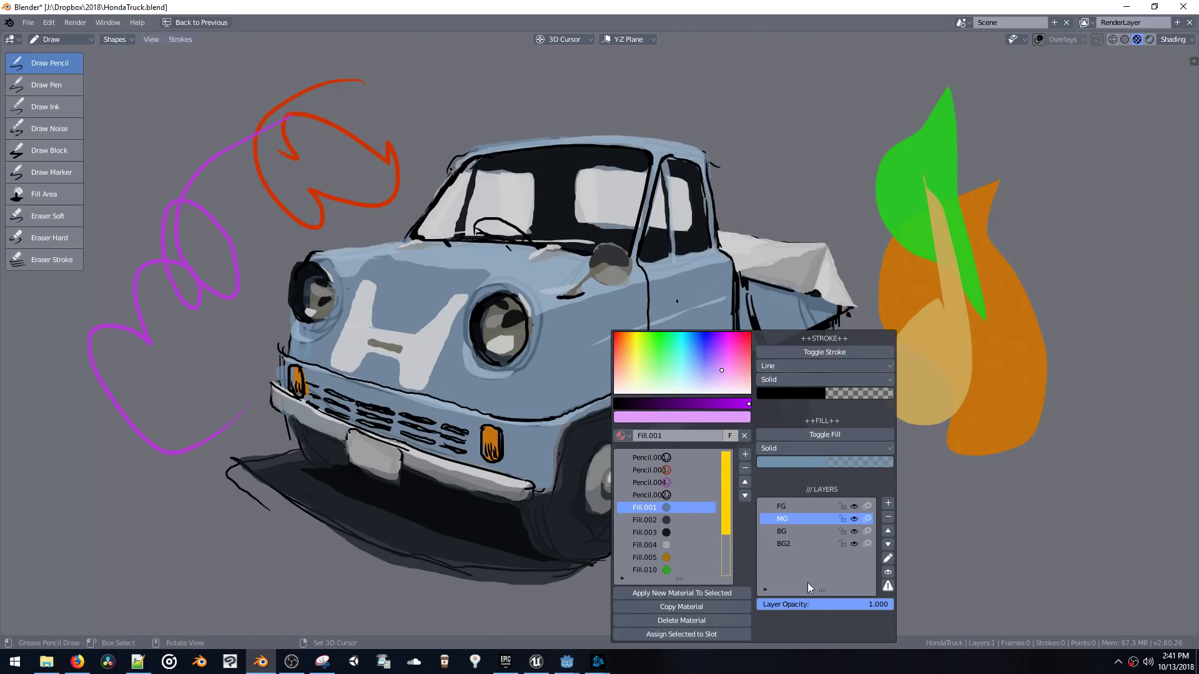
# Try the MG layer's opacity control, leaving it at 1.000, and make FG the active layer.
pyautogui.moveTo(876, 605)
pyautogui.mouseDown()
pyautogui.moveTo(745, 605)
pyautogui.moveTo(909, 597)
pyautogui.mouseUp()
pyautogui.click(809, 533)
pyautogui.click(813, 544)
pyautogui.click(805, 507)
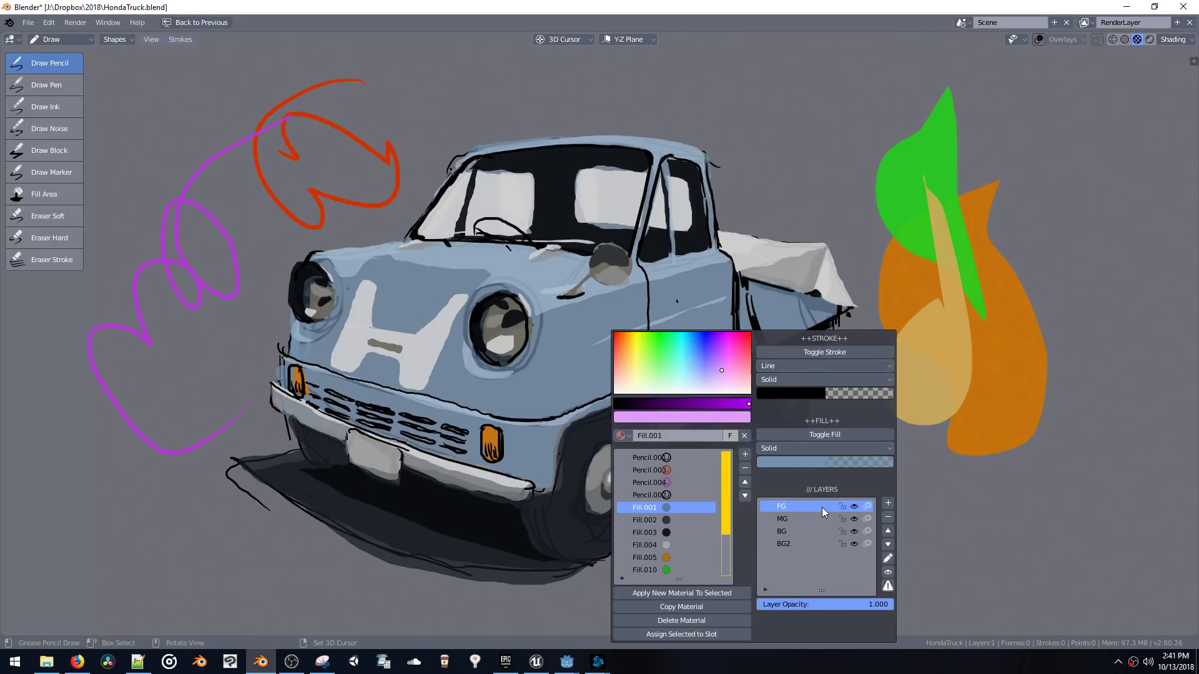
# Restore the maximized 3D view to the full workspace and show the Grease Pencil object's layer settings.
pyautogui.hotkey('ctrl', 'space')
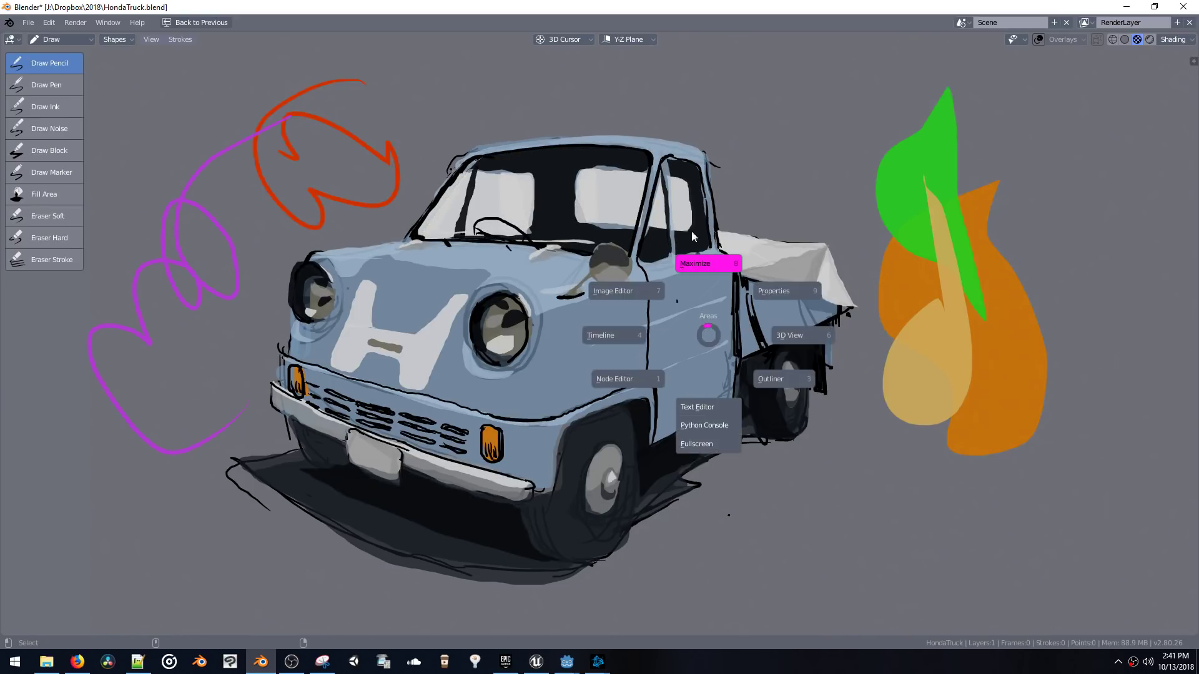
pyautogui.click(693, 249)
pyautogui.click(850, 324)
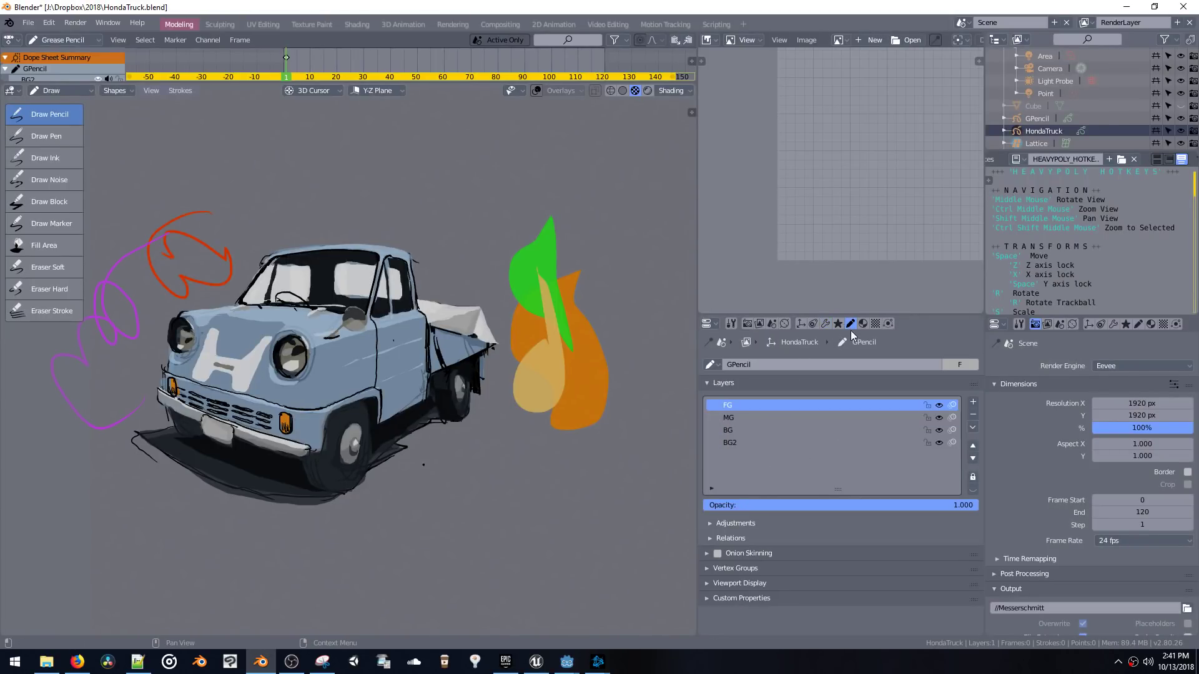
# Split the Properties editor side by side and show the material settings in the new area next to the layers.
pyautogui.click(863, 325)
pyautogui.click(850, 323)
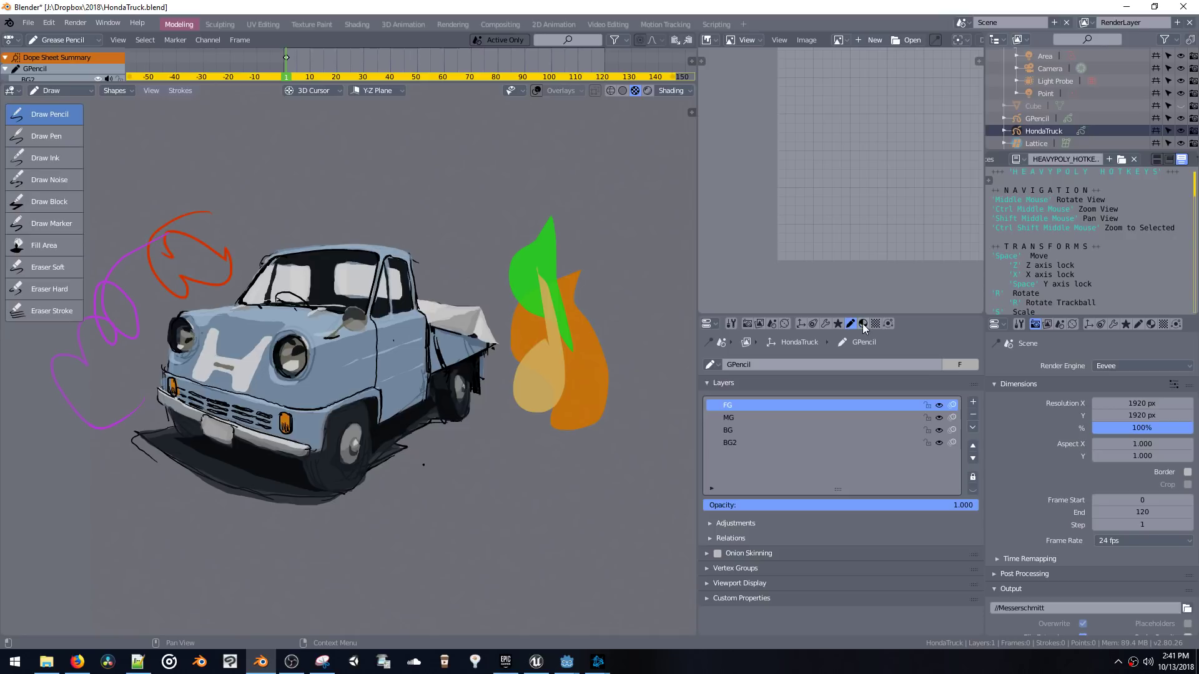
pyautogui.moveTo(981, 317); pyautogui.dragTo(804, 321)
pyautogui.click(967, 323)
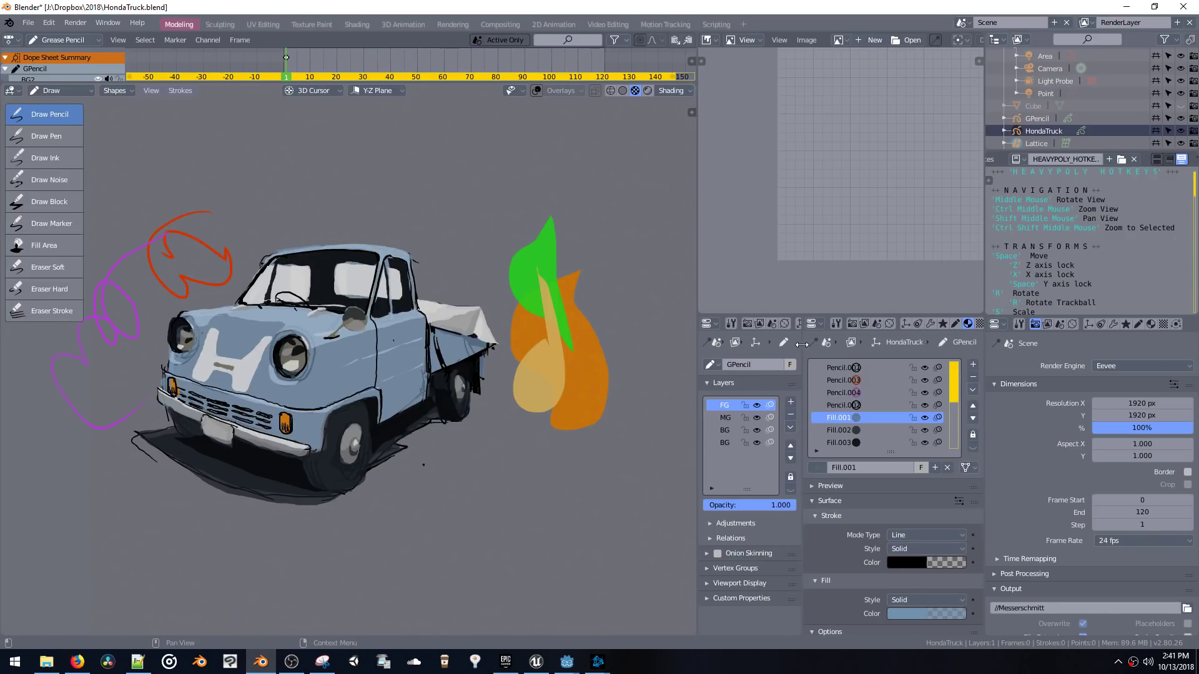
# Widen the layer settings area by moving its border with the material settings so both share the space about evenly.
pyautogui.moveTo(805, 345); pyautogui.dragTo(832, 348)
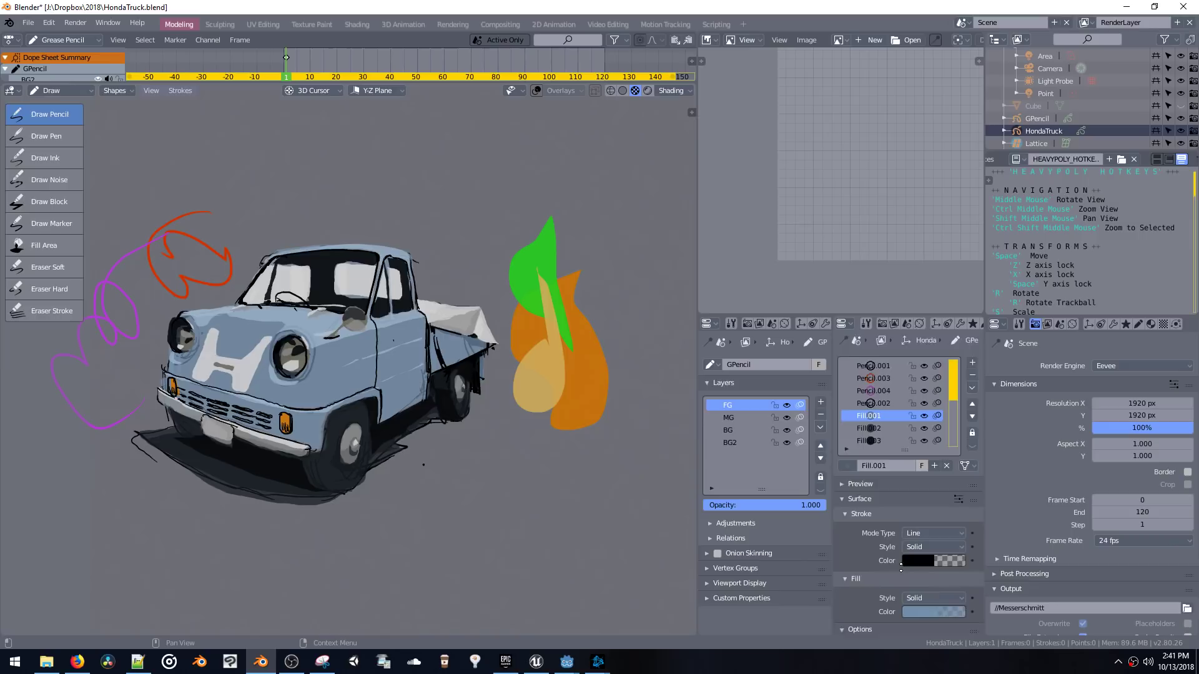
pyautogui.moveTo(905, 500); pyautogui.dragTo(906, 579, button='middle')
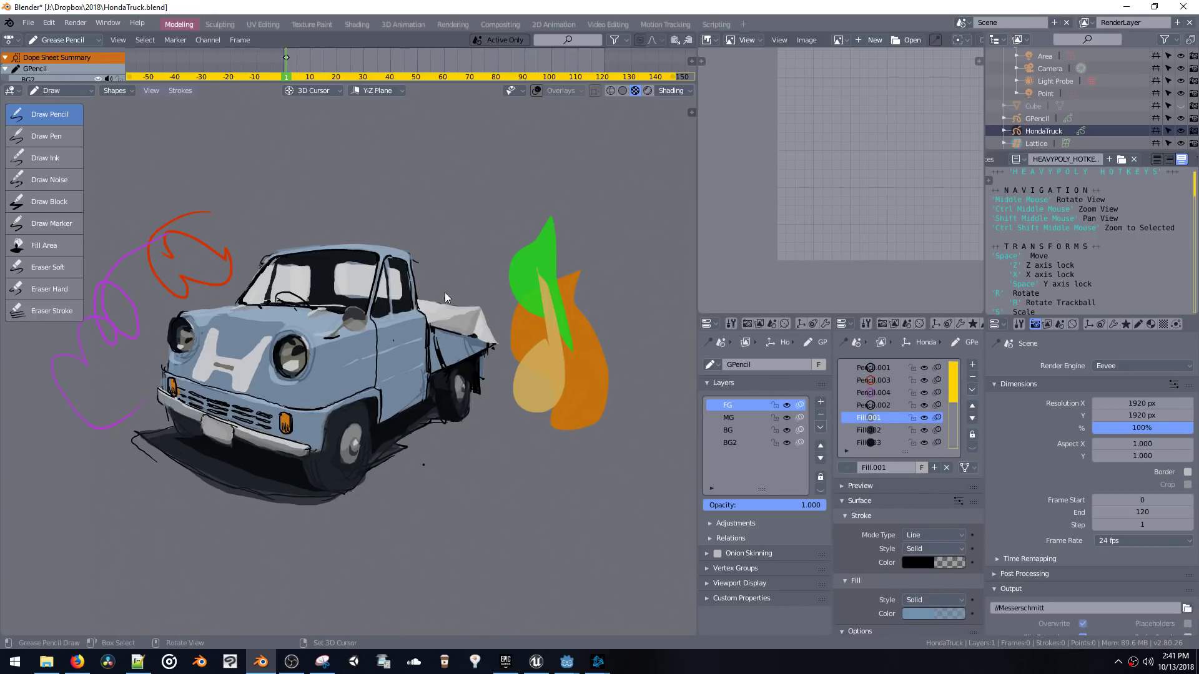
# Switch from Draw mode to Object Mode, add a Monkey mesh over the truck drawing and enter Edit Mode on it.
pyautogui.hotkey('shift', 'v')
pyautogui.click(468, 306)
pyautogui.hotkey('shift', 'a')
pyautogui.moveTo(459, 294)
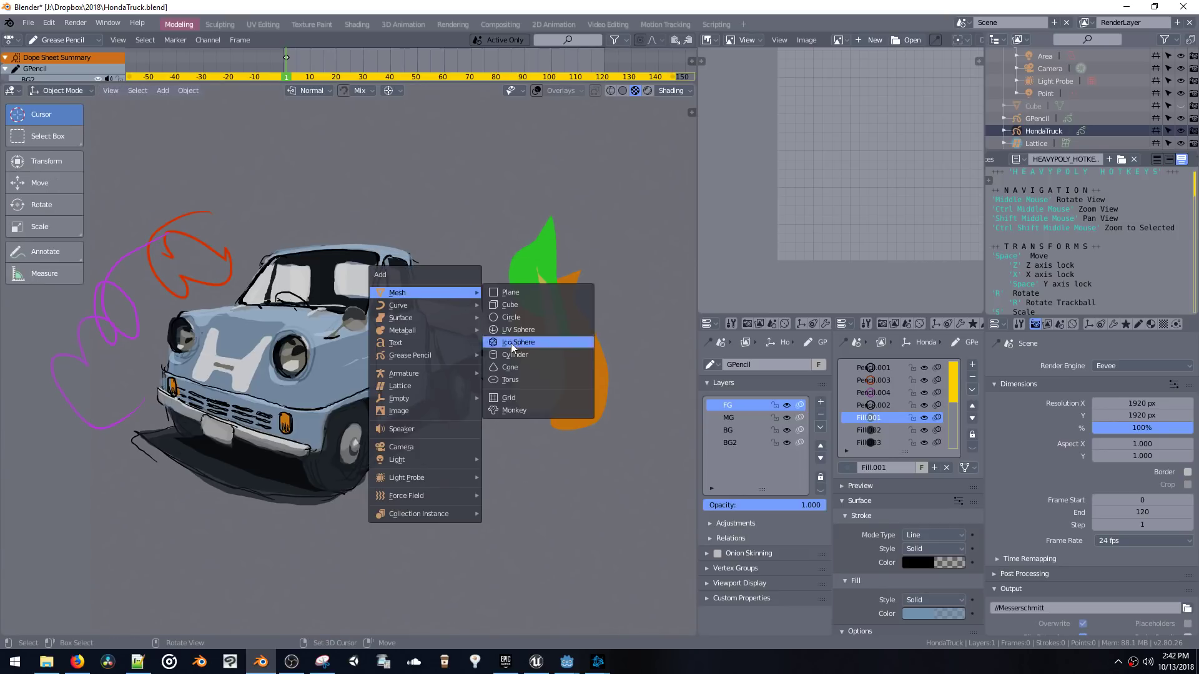
pyautogui.click(514, 411)
pyautogui.moveTo(505, 335); pyautogui.dragTo(449, 301, button='middle')
pyautogui.press('Tab')
# Assign the existing Glossy_V material to the monkey mesh through the custom material popup.
pyautogui.hotkey('shift', 'v')
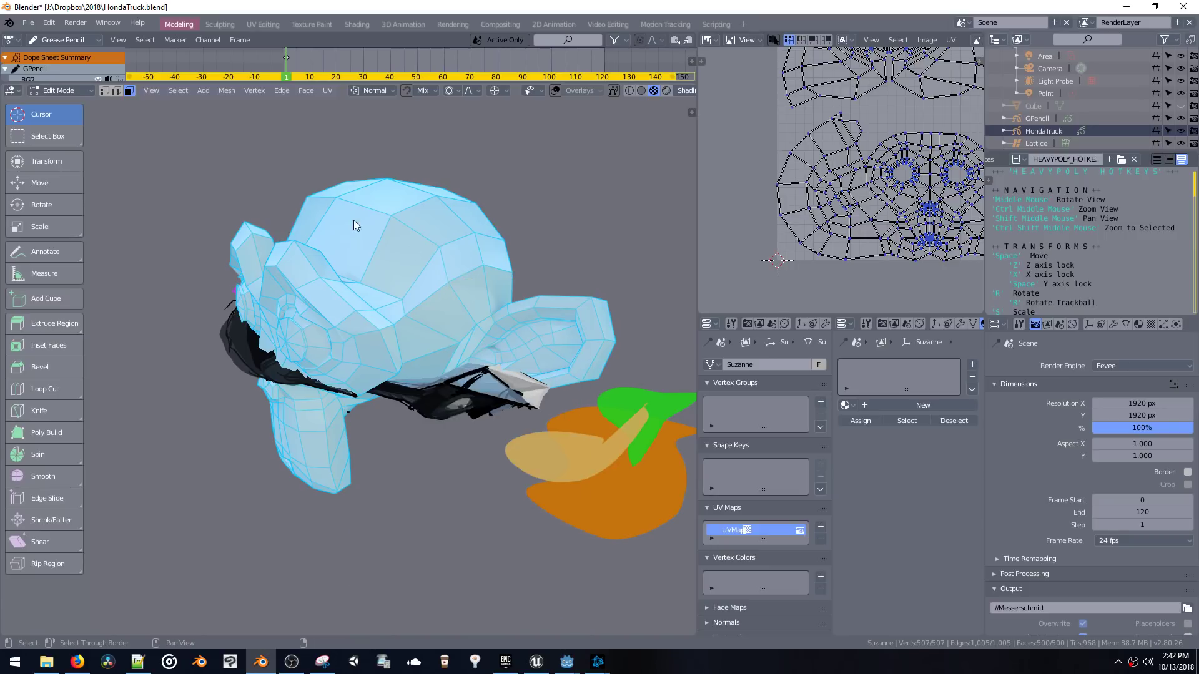
pyautogui.hotkey('shift', 'v')
pyautogui.click(362, 363)
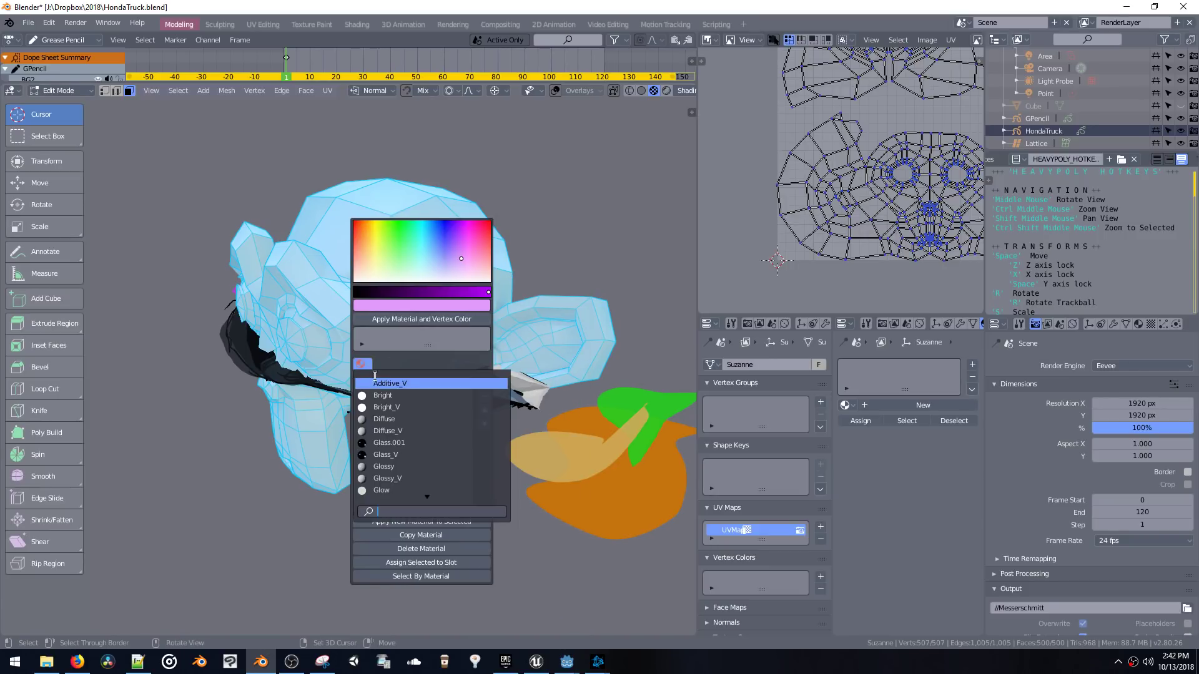
pyautogui.click(398, 478)
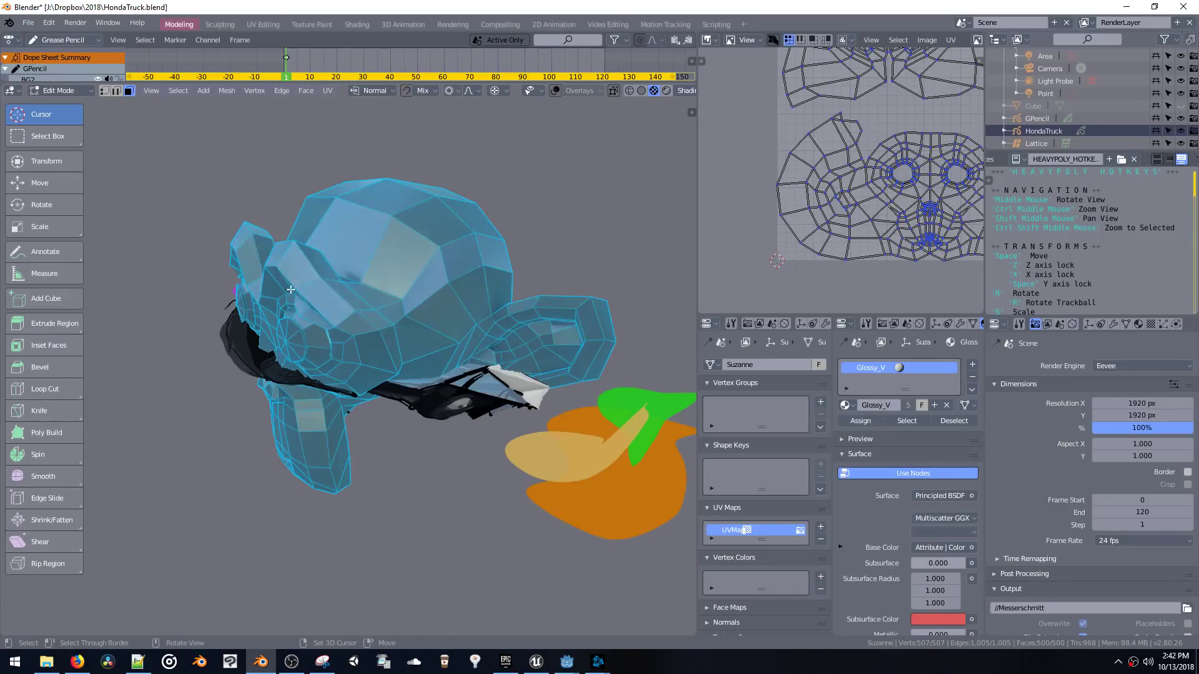
# Replace the monkey's material with Glossy in the custom material popup.
pyautogui.press('m')
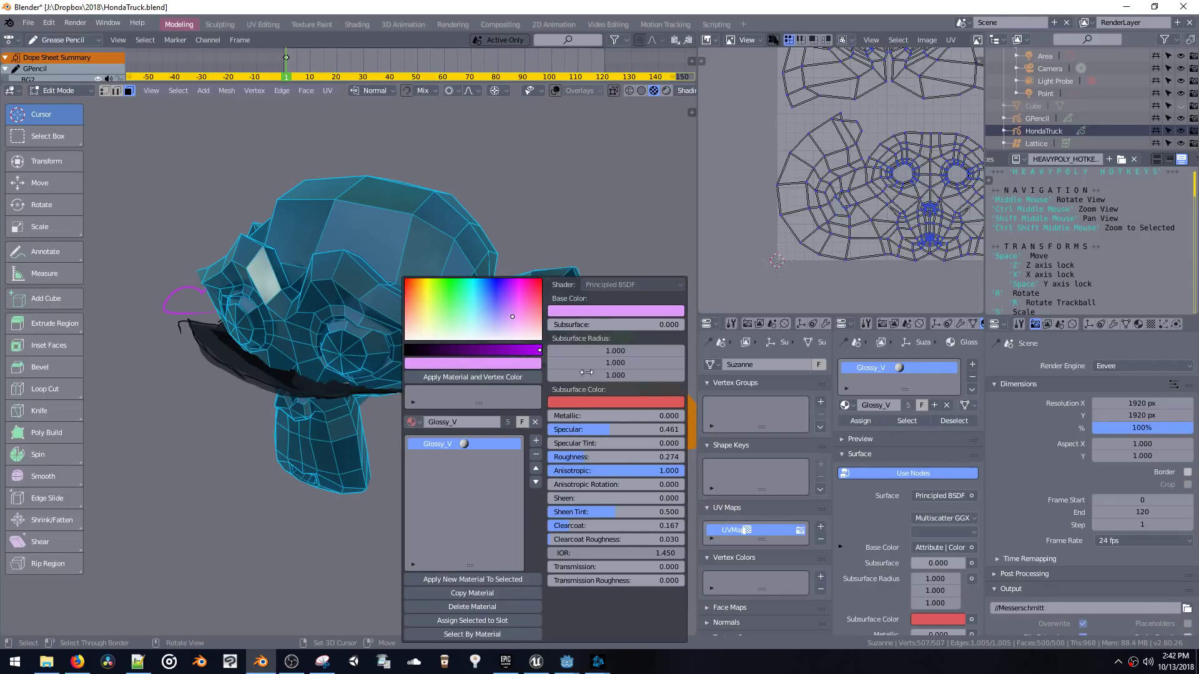
pyautogui.click(583, 309)
pyautogui.click(420, 419)
pyautogui.click(441, 520)
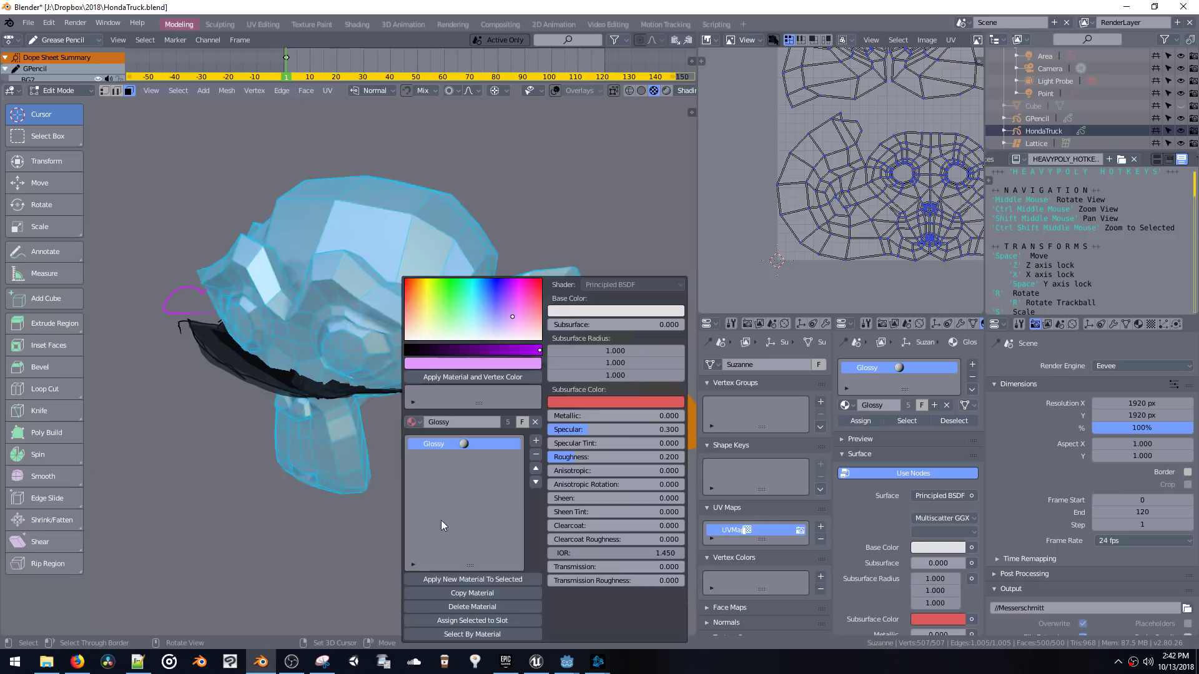
# Set the Glossy material's base color to magenta and bring up the material popup for the monkey again.
pyautogui.click(638, 310)
pyautogui.moveTo(648, 179); pyautogui.dragTo(642, 140)
pyautogui.moveTo(390, 251); pyautogui.dragTo(477, 314, button='middle')
pyautogui.hotkey('shift', 'v')
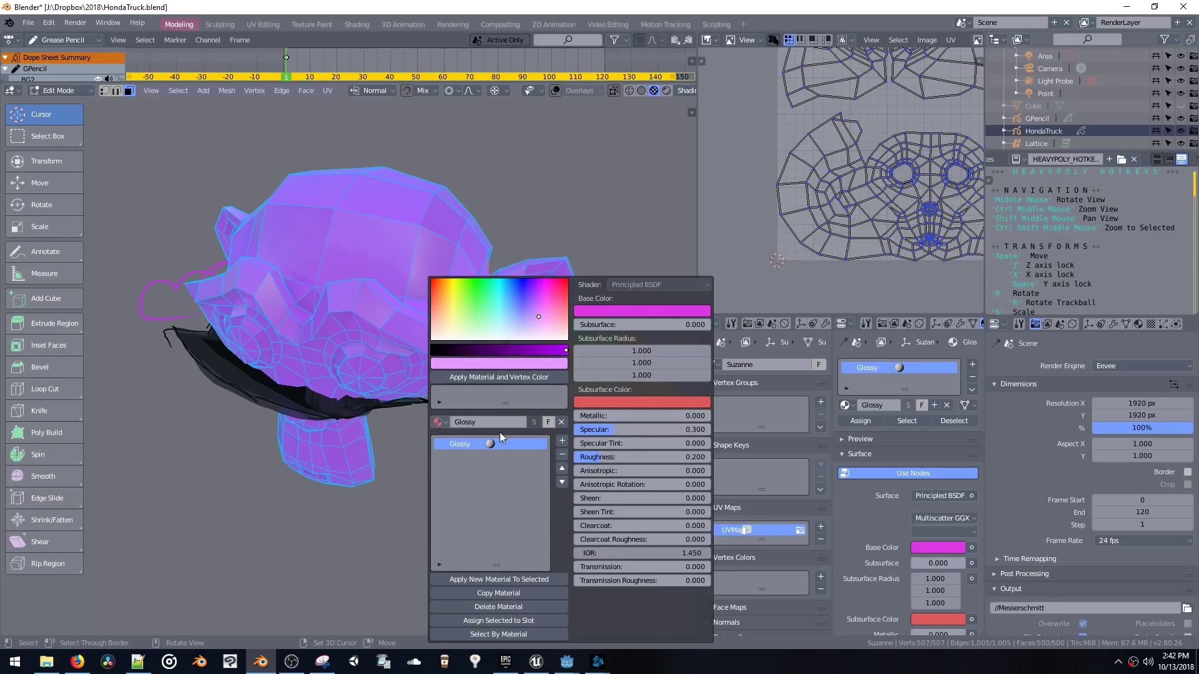
# Select a single face on the monkey's forehead and switch the mesh's material back to Glossy_V.
pyautogui.moveTo(373, 273); pyautogui.dragTo(456, 261, button='middle')
pyautogui.click(436, 246)
pyautogui.hotkey('shift', 'v')
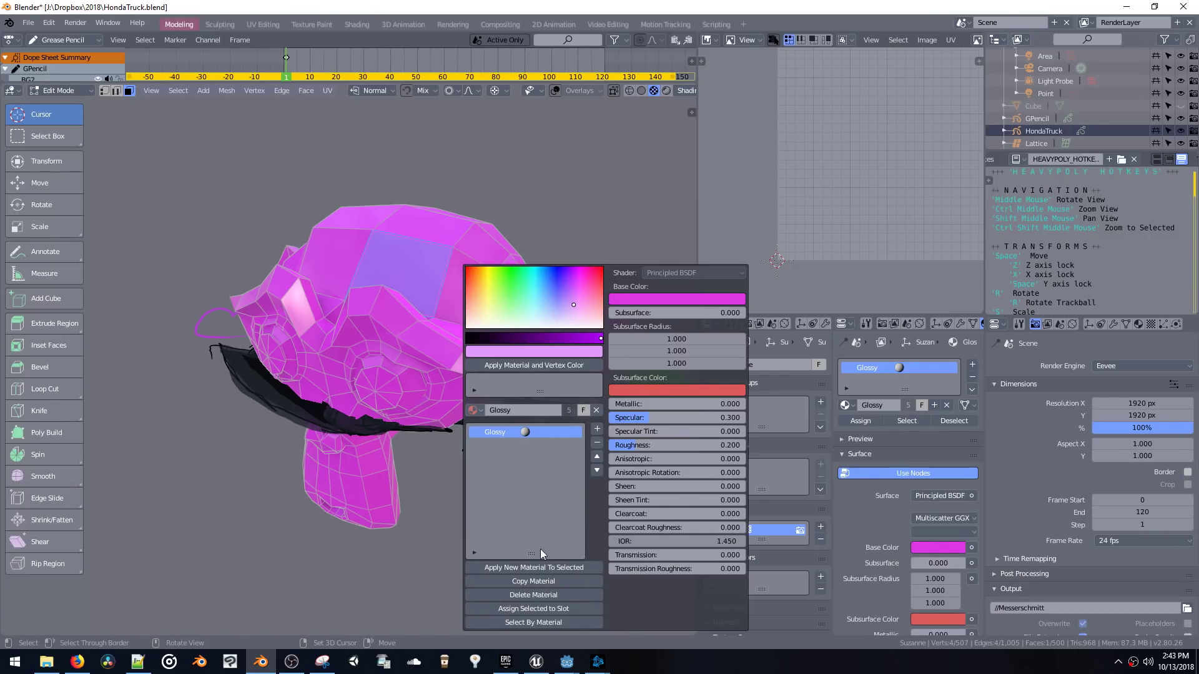
pyautogui.click(473, 411)
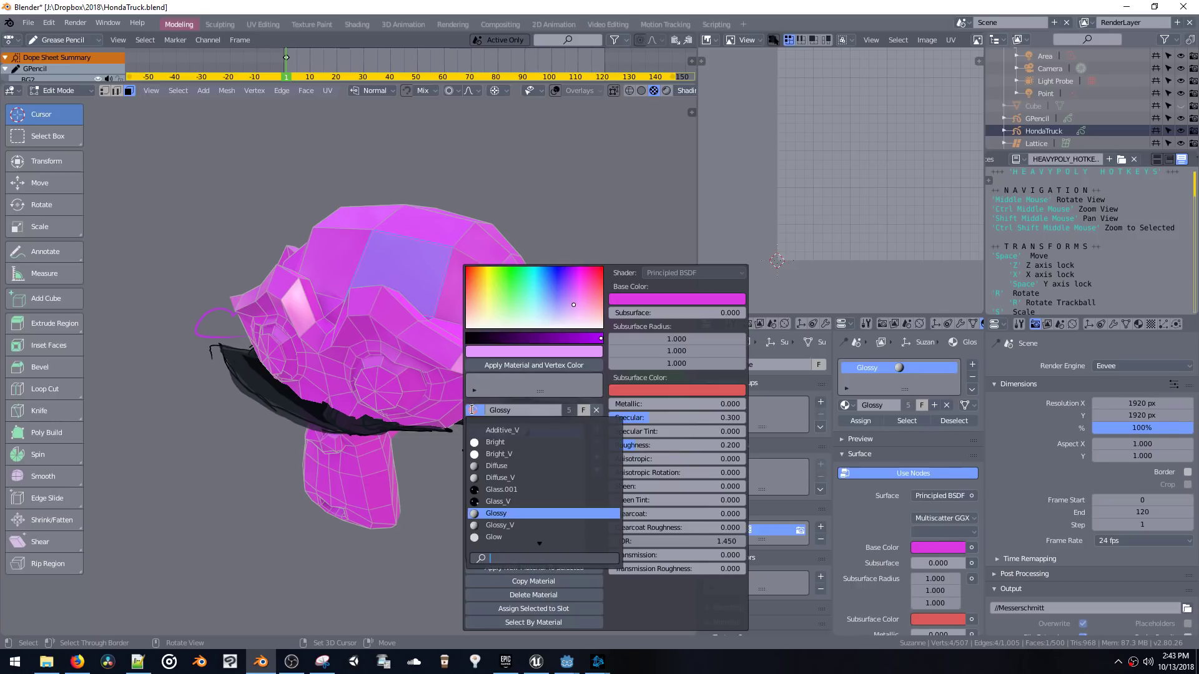
pyautogui.click(503, 526)
# Choose bright green in the material popup and apply it with Apply Material and Vertex Color to the selected forehead face.
pyautogui.hotkey('shift', 'v')
pyautogui.click(545, 288)
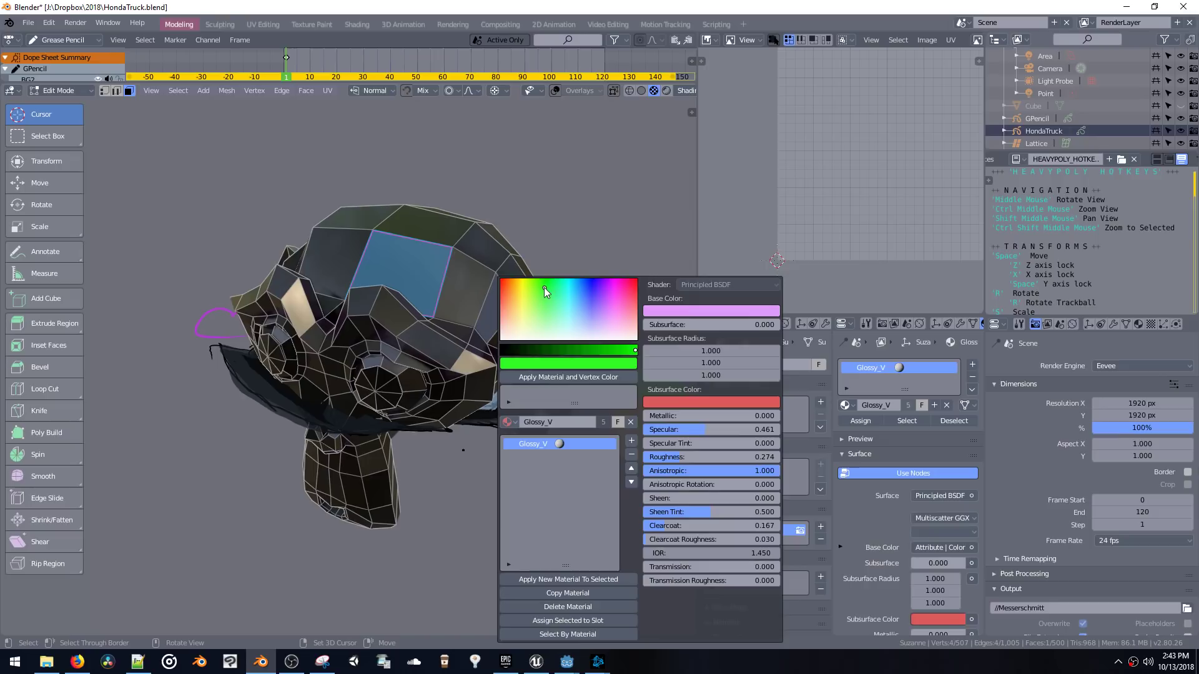
pyautogui.click(579, 377)
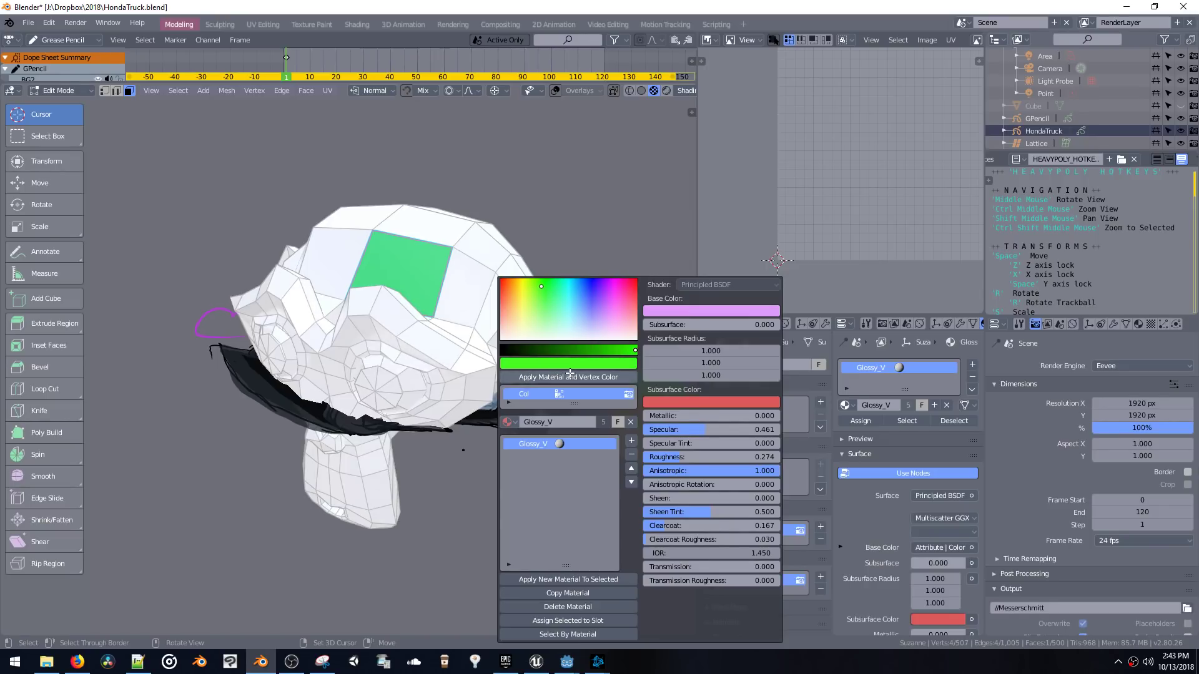
# Select a face on the side of the monkey's head and apply a red vertex color to it.
pyautogui.moveTo(510, 308); pyautogui.dragTo(500, 295, button='middle')
pyautogui.click(504, 288)
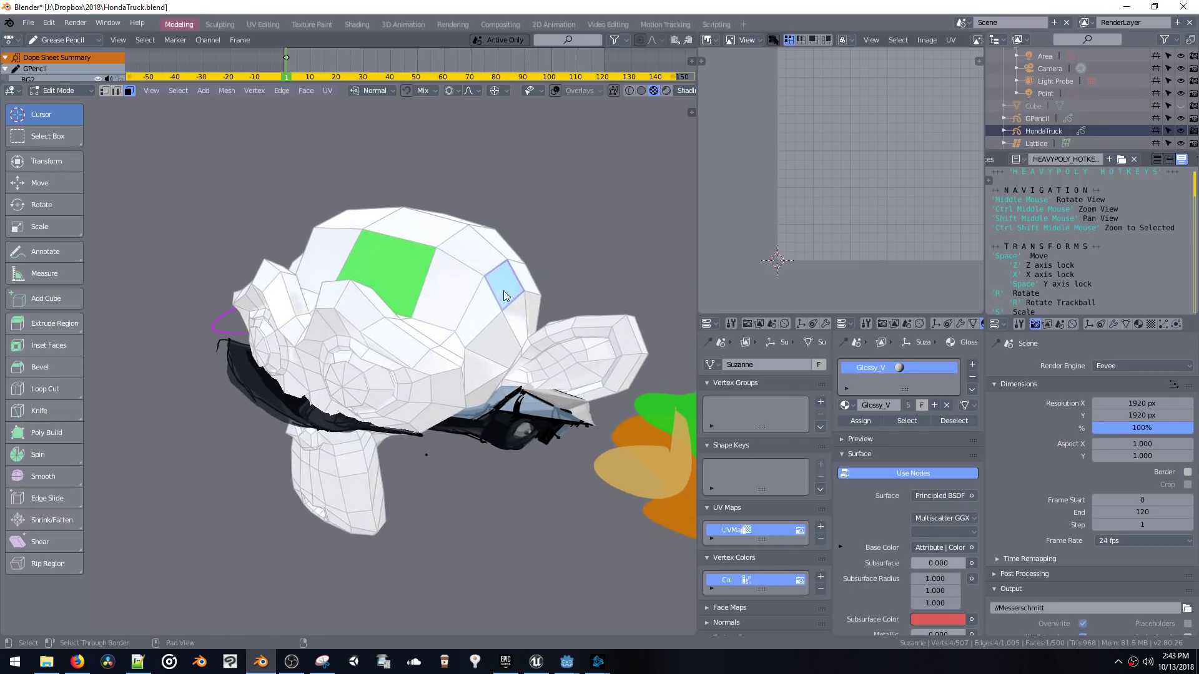
pyautogui.hotkey('shift', 'v')
pyautogui.moveTo(515, 291); pyautogui.dragTo(507, 280)
pyautogui.click(575, 377)
# Select a connected patch of faces on top of the monkey's head and apply a blue vertex color to it.
pyautogui.click(475, 251)
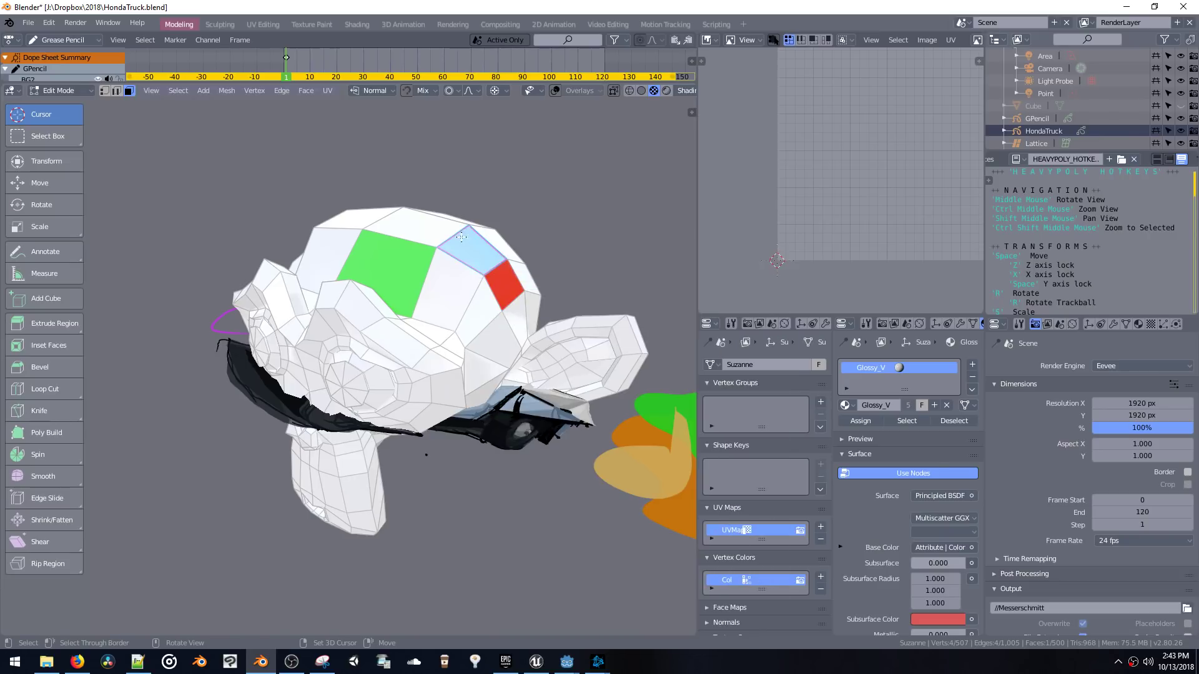
pyautogui.moveTo(476, 251); pyautogui.dragTo(440, 284, button='middle')
pyautogui.click(440, 282)
pyautogui.click(409, 297)
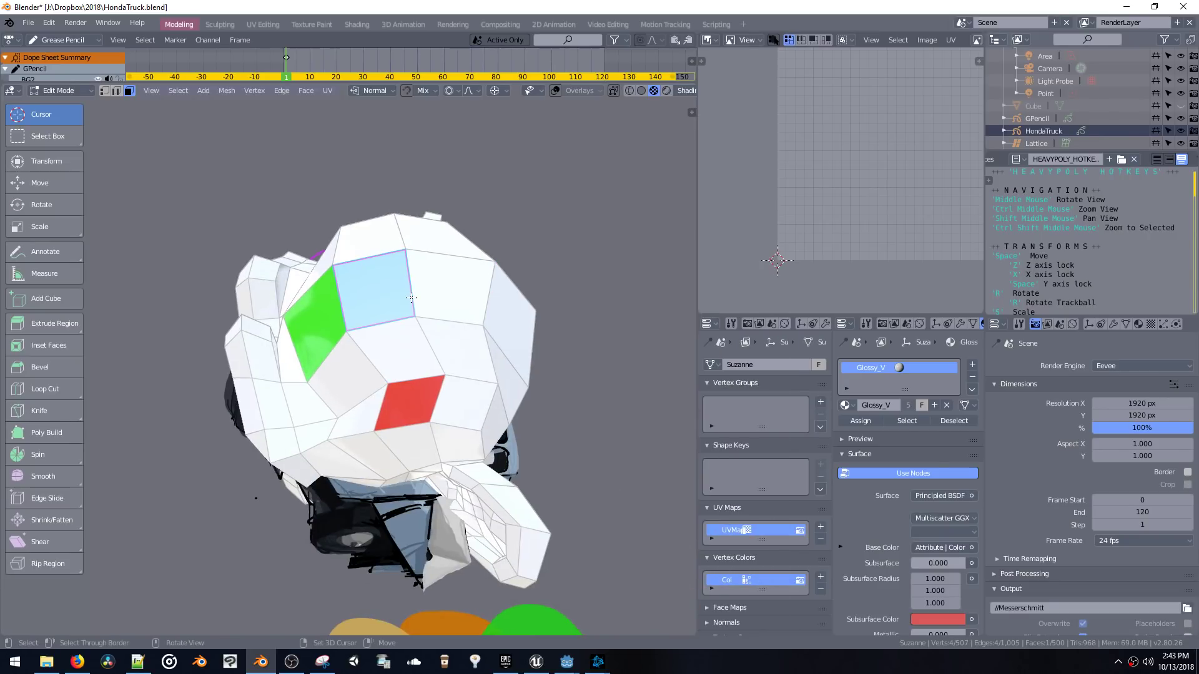
pyautogui.doubleClick(411, 298)
pyautogui.click(374, 252)
pyautogui.click(396, 349)
pyautogui.keyDown('ctrl'); pyautogui.click(426, 235); pyautogui.keyUp('ctrl')
pyautogui.hotkey('shift', 'v')
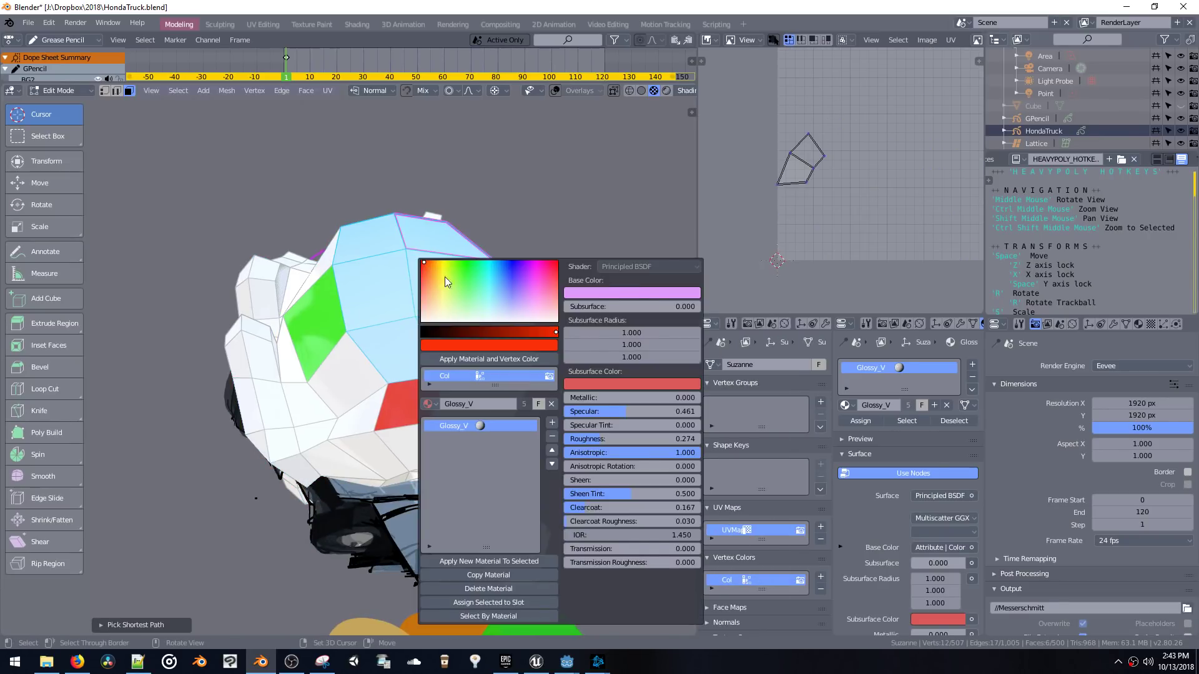
pyautogui.click(512, 276)
pyautogui.click(489, 359)
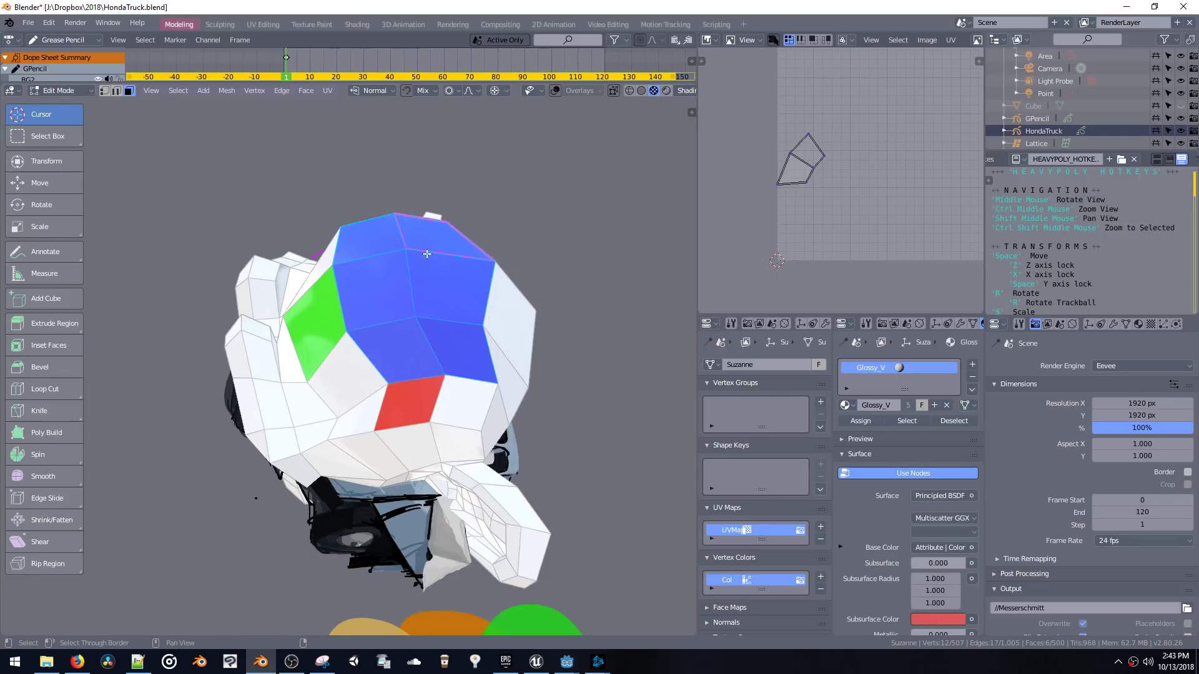
# Switch to edge selection, select an edge inside the blue patch and apply a yellow vertex color to it.
pyautogui.hotkey('ctrl', 'space')
pyautogui.click(409, 223)
pyautogui.click(425, 296)
pyautogui.moveTo(431, 297); pyautogui.dragTo(490, 295, button='middle')
pyautogui.hotkey('shift', 'v')
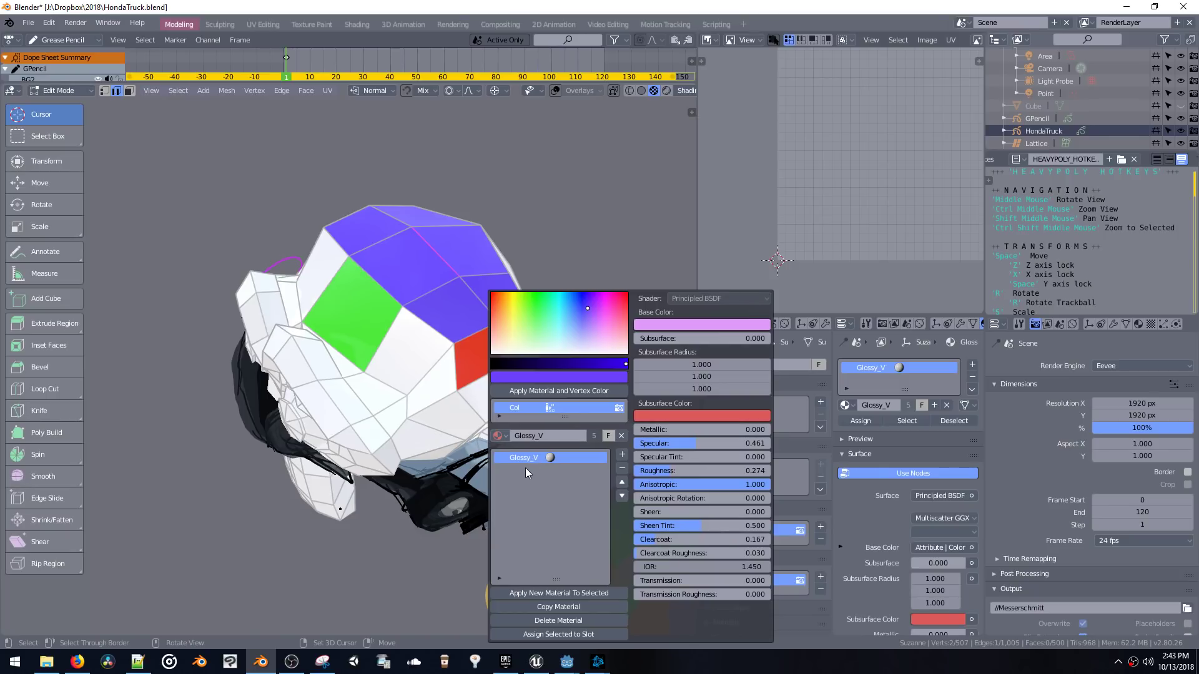
pyautogui.click(507, 313)
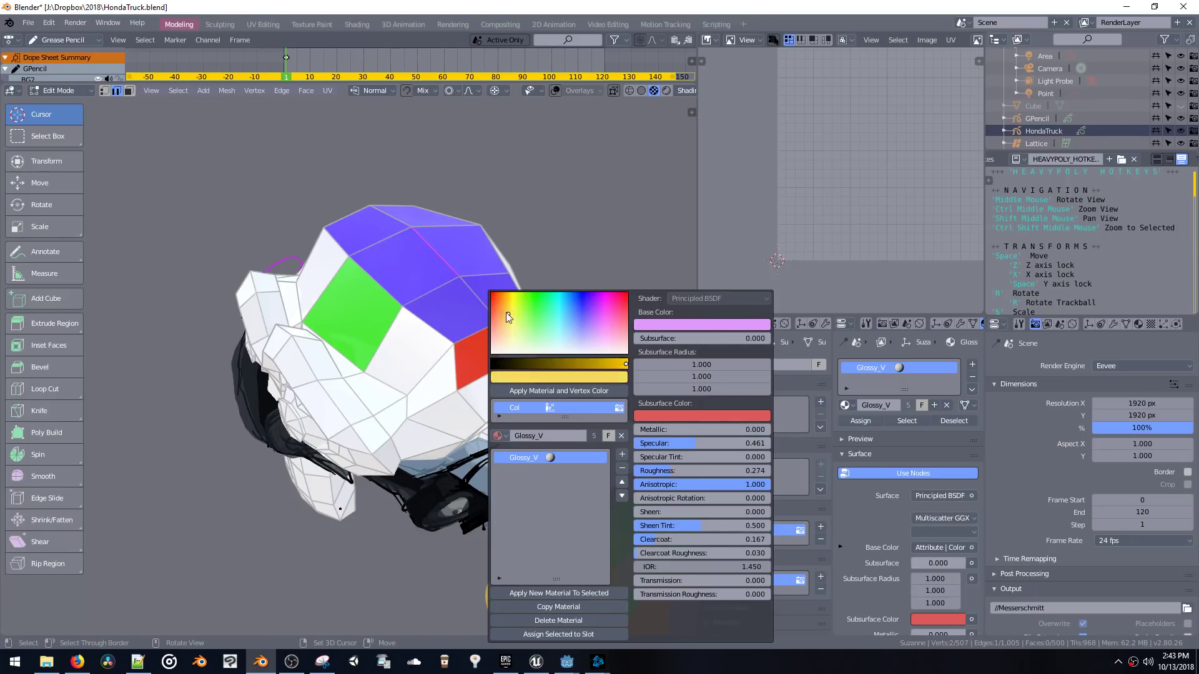
pyautogui.click(533, 391)
# Apply the yellow vertex color to the adjoining edge and magenta to an edge next to the red face.
pyautogui.moveTo(499, 309); pyautogui.dragTo(468, 321, button='middle')
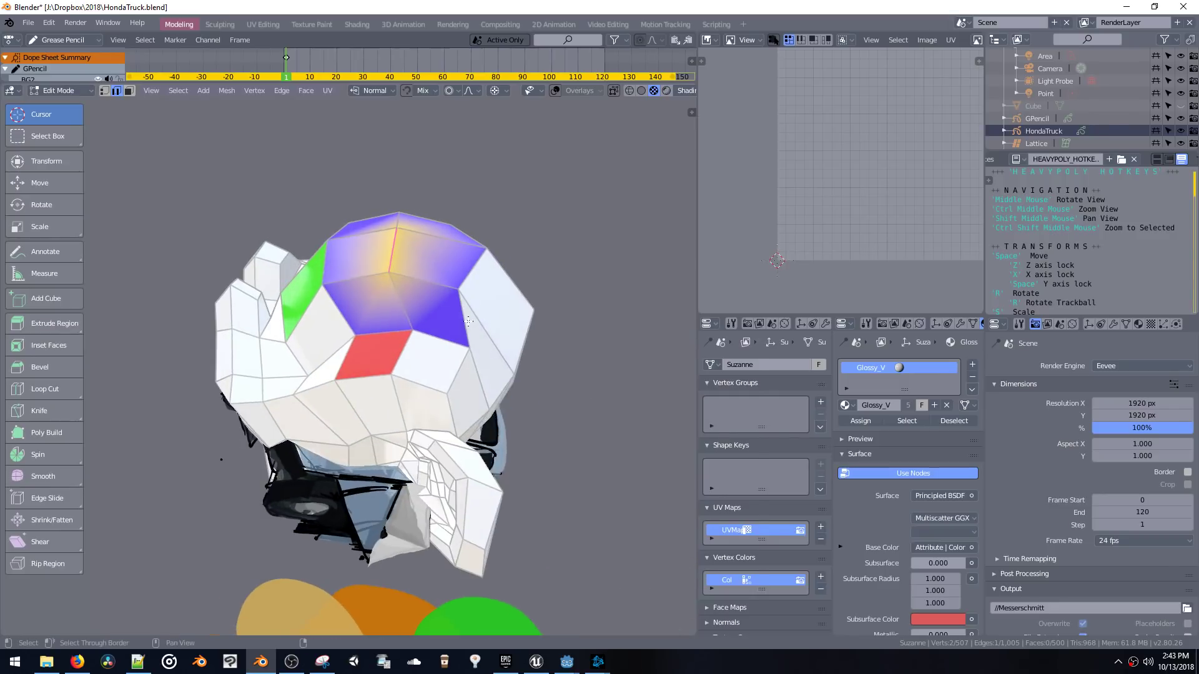
pyautogui.hotkey('shift', 'v')
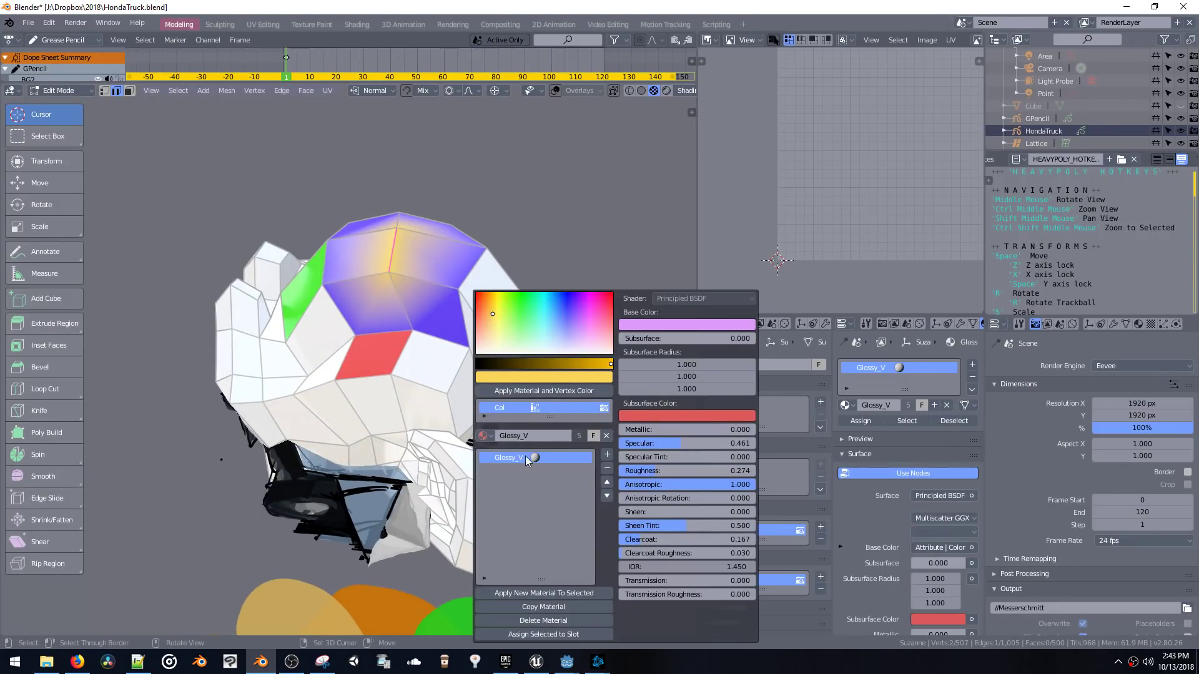
pyautogui.press('v')
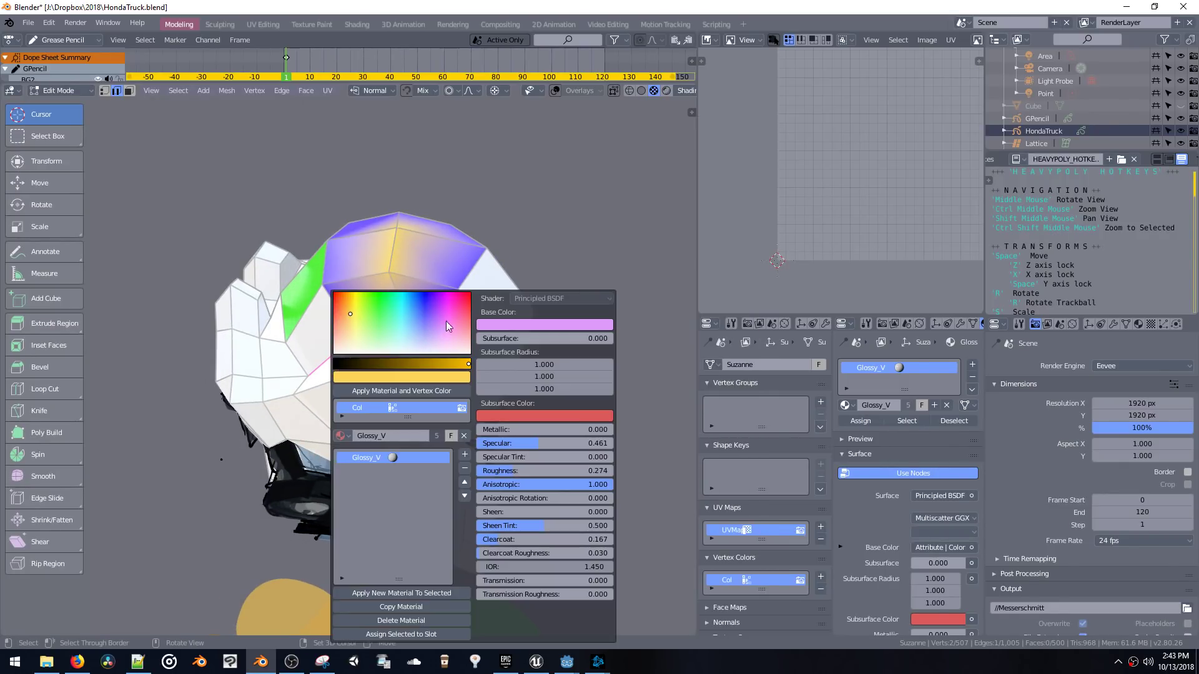
pyautogui.click(451, 310)
pyautogui.click(412, 391)
# Apply the magenta vertex color to the edges along the monkey's brow and clear the selection.
pyautogui.moveTo(412, 390); pyautogui.dragTo(323, 340, button='middle')
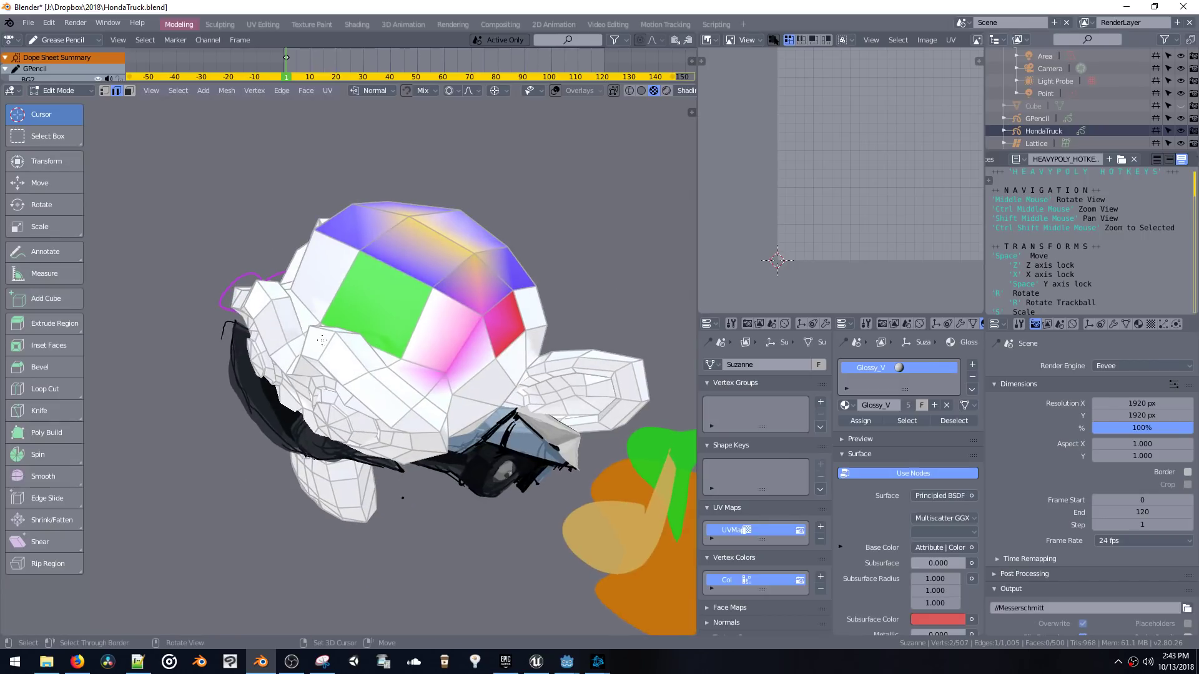
pyautogui.press('v')
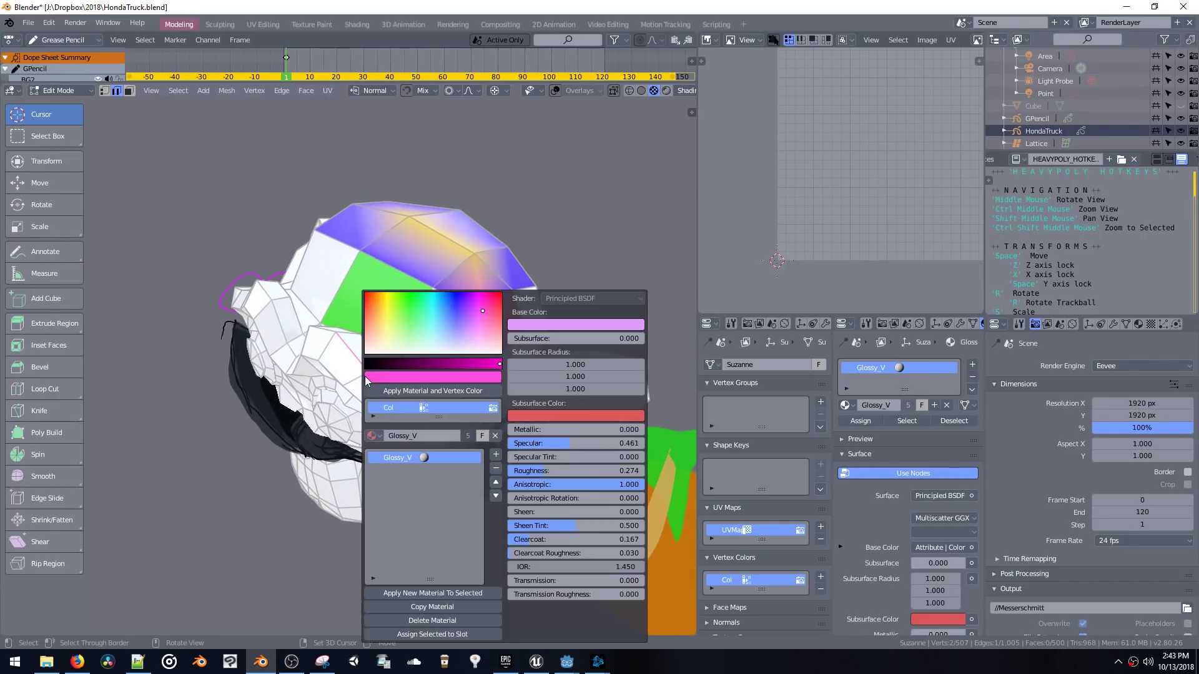
pyautogui.click(433, 391)
pyautogui.keyDown('shift'); pyautogui.click(430, 429); pyautogui.keyUp('shift')
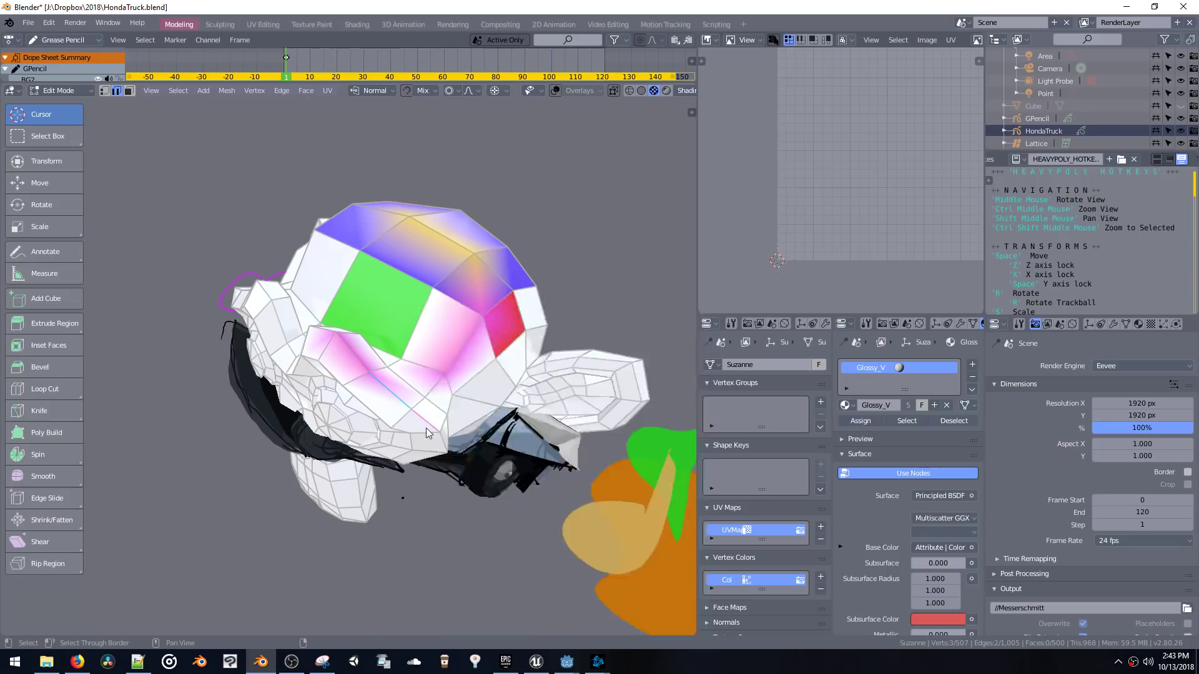
pyautogui.press('v')
pyautogui.click(537, 391)
pyautogui.moveTo(564, 249); pyautogui.dragTo(597, 266)
pyautogui.moveTo(594, 264); pyautogui.dragTo(466, 270, button='middle')
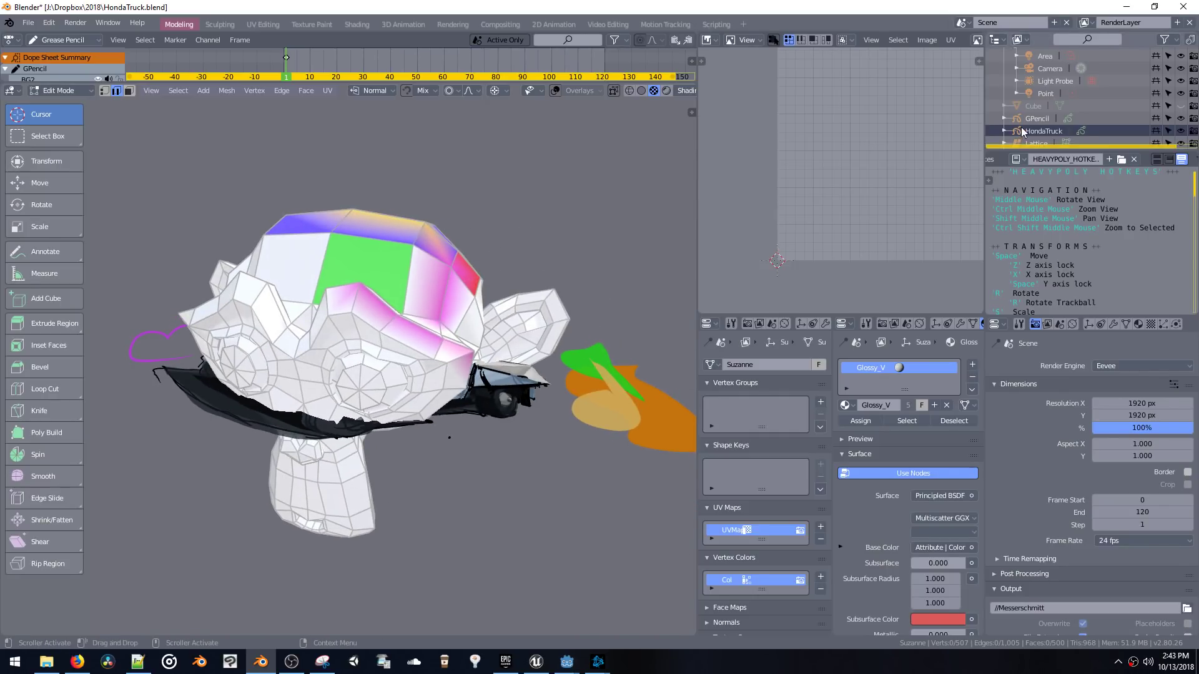
# Return to Object Mode, make HondaTruck the active object and bring up its Grease Pencil material and layer popup.
pyautogui.press('Tab')
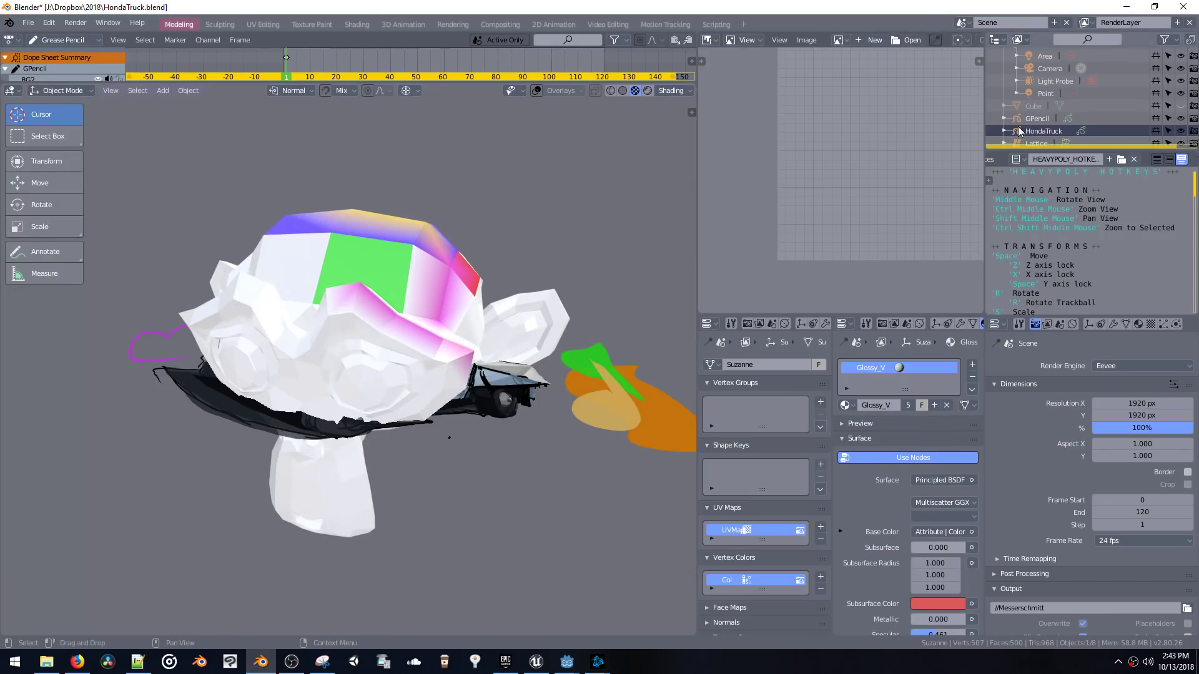
pyautogui.click(1018, 130)
pyautogui.moveTo(428, 248); pyautogui.dragTo(398, 313, button='middle')
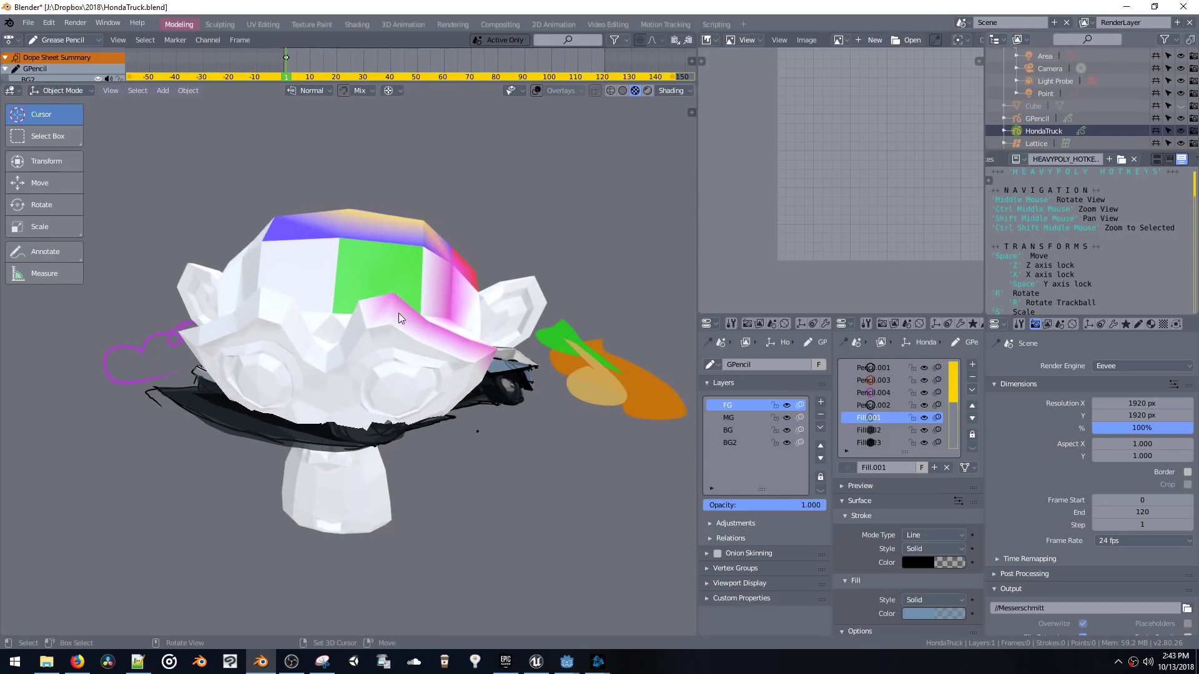
pyautogui.hotkey('shift', 'v')
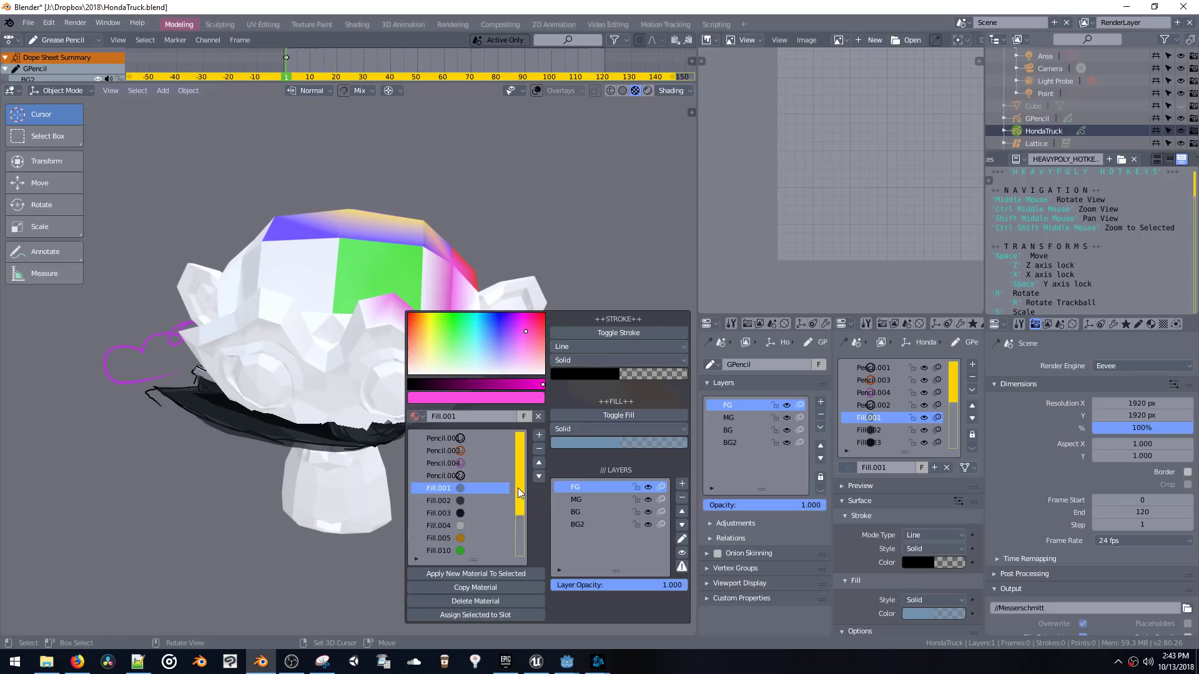
# Step through the truck's fill materials down to Fill.009 and back up, ending with Fill.001 as the active material.
pyautogui.moveTo(518, 488); pyautogui.dragTo(521, 525)
pyautogui.click(439, 451)
pyautogui.click(442, 463)
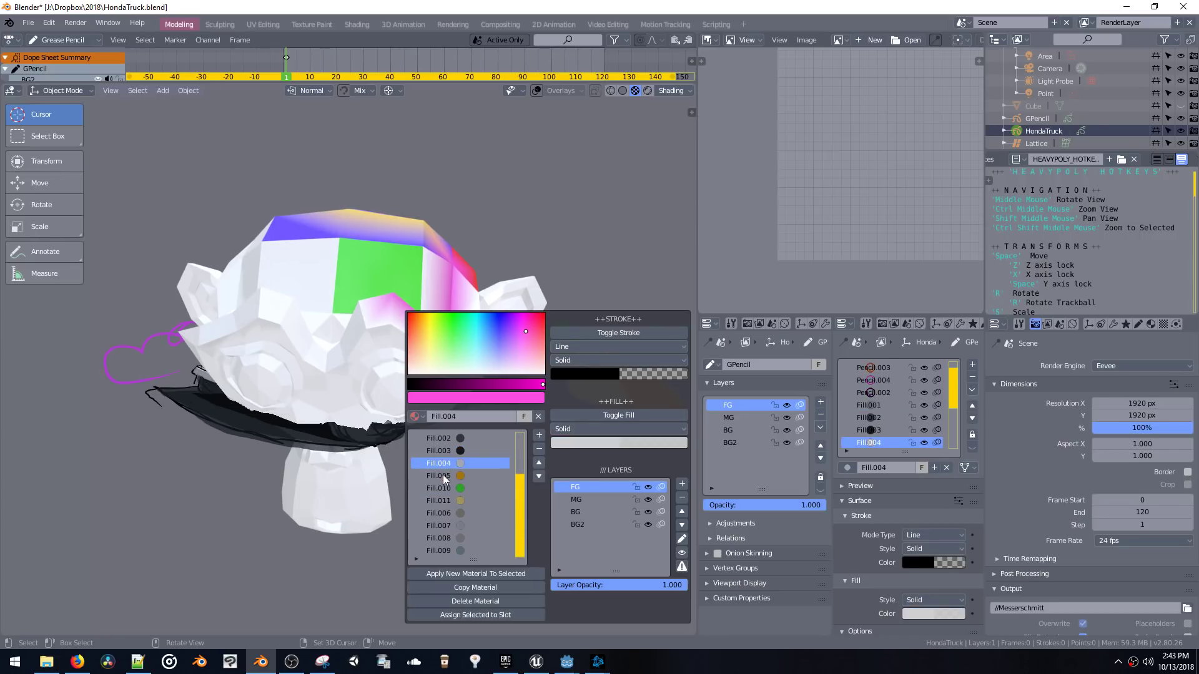
pyautogui.click(443, 475)
pyautogui.click(444, 487)
pyautogui.click(442, 500)
pyautogui.click(444, 513)
pyautogui.click(443, 525)
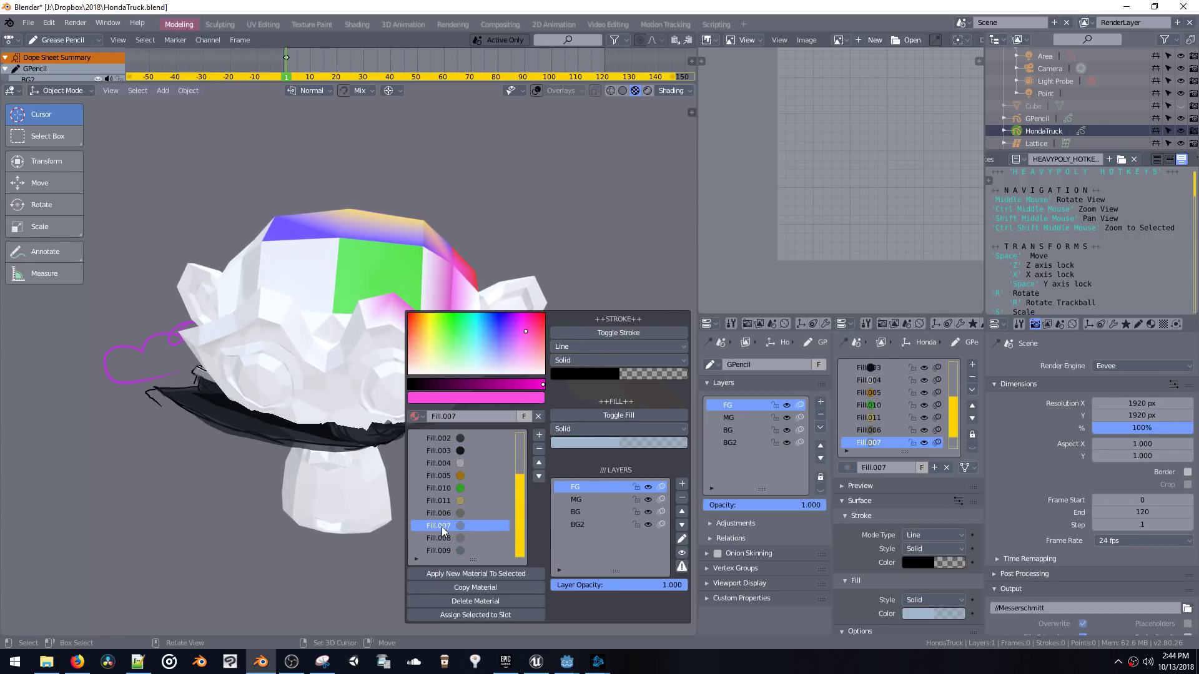
pyautogui.click(442, 537)
pyautogui.click(441, 550)
pyautogui.click(443, 537)
pyautogui.click(444, 524)
pyautogui.click(444, 513)
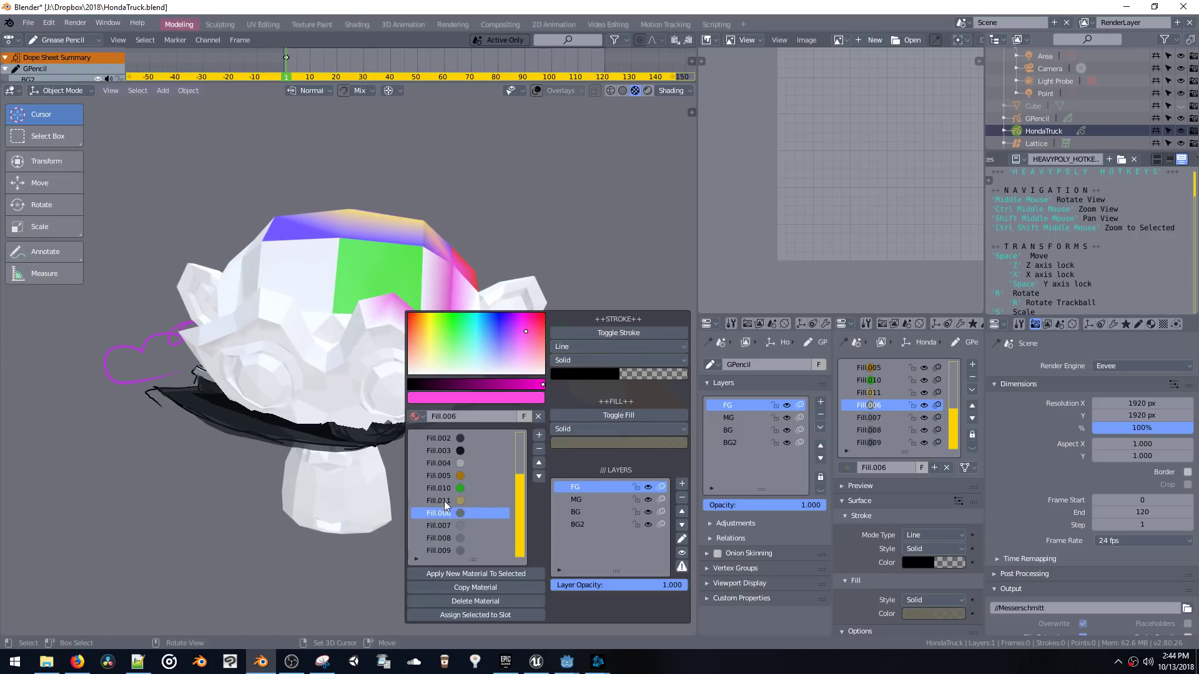
pyautogui.click(444, 501)
pyautogui.click(444, 488)
pyautogui.click(443, 476)
pyautogui.click(441, 463)
pyautogui.click(443, 451)
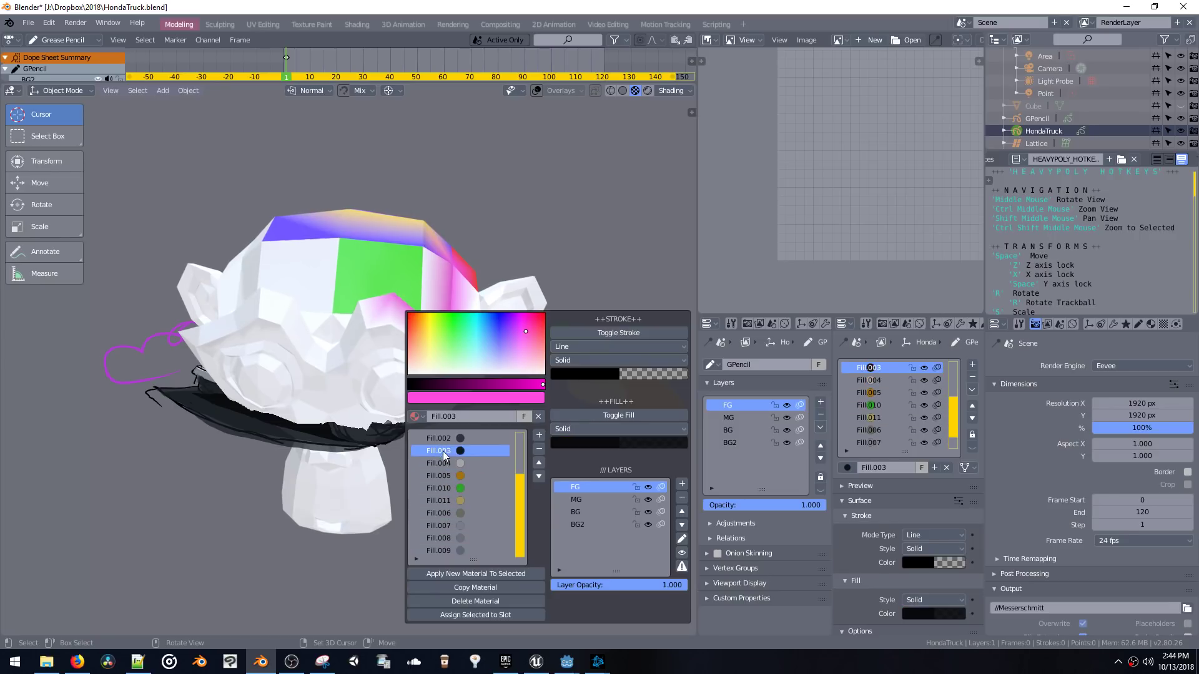
pyautogui.scroll(4, 521, 493)
pyautogui.click(436, 475)
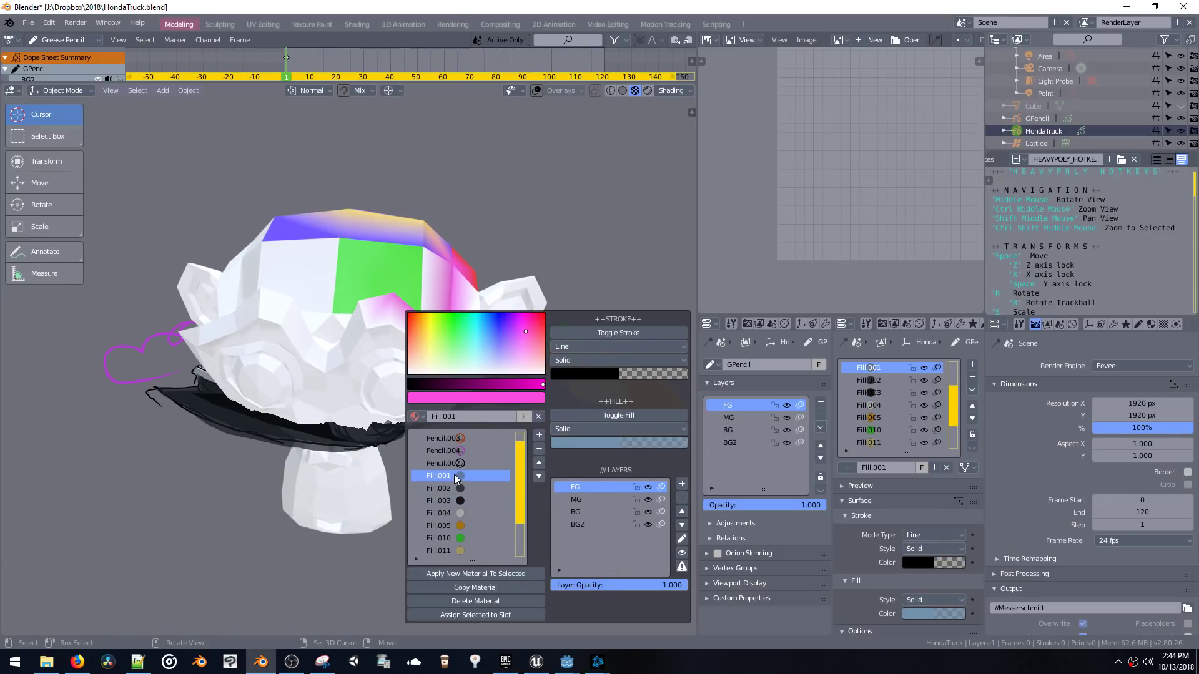
# Select the monkey object and delete it from the scene.
pyautogui.moveTo(507, 306)
pyautogui.mouseDown(button='middle')
pyautogui.moveTo(422, 331)
pyautogui.moveTo(430, 308)
pyautogui.moveTo(434, 341)
pyautogui.moveTo(459, 362)
pyautogui.mouseUp(button='middle')
pyautogui.click(410, 347)
pyautogui.press('x')
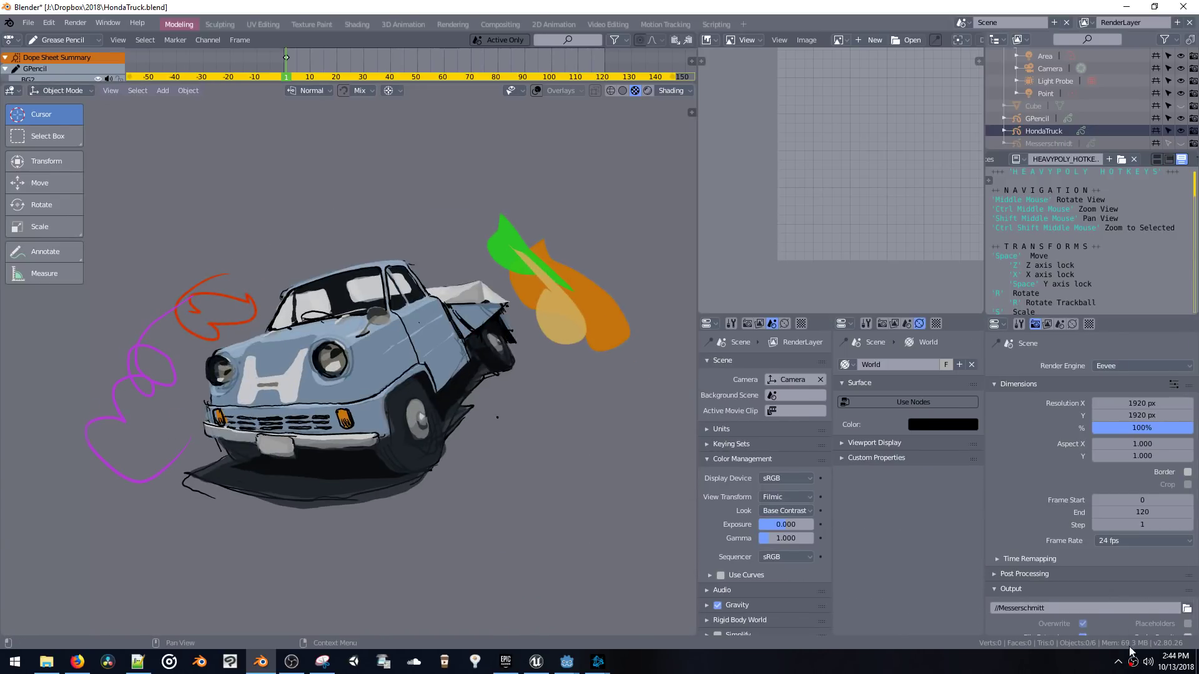